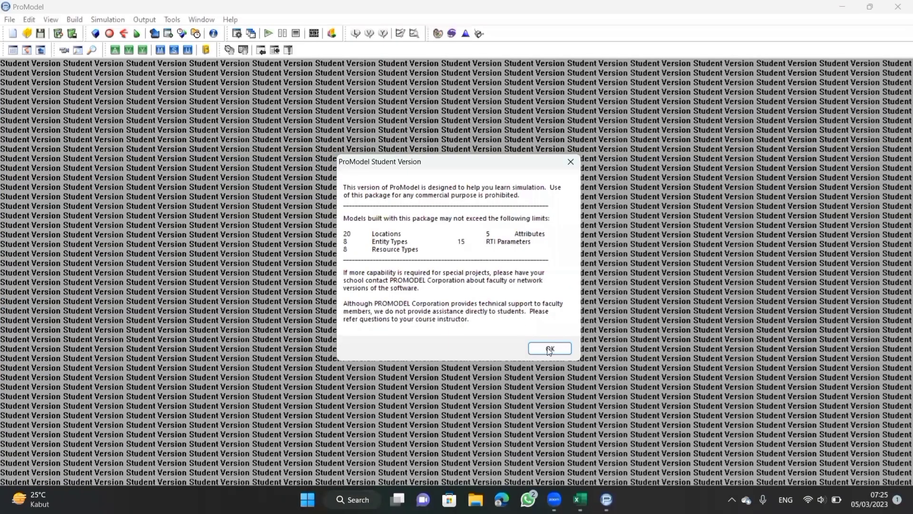
Step: Create a new model titled praktikummodul2 with minutes as time units and meters as distance units
key("Return")
left_click(9, 19)
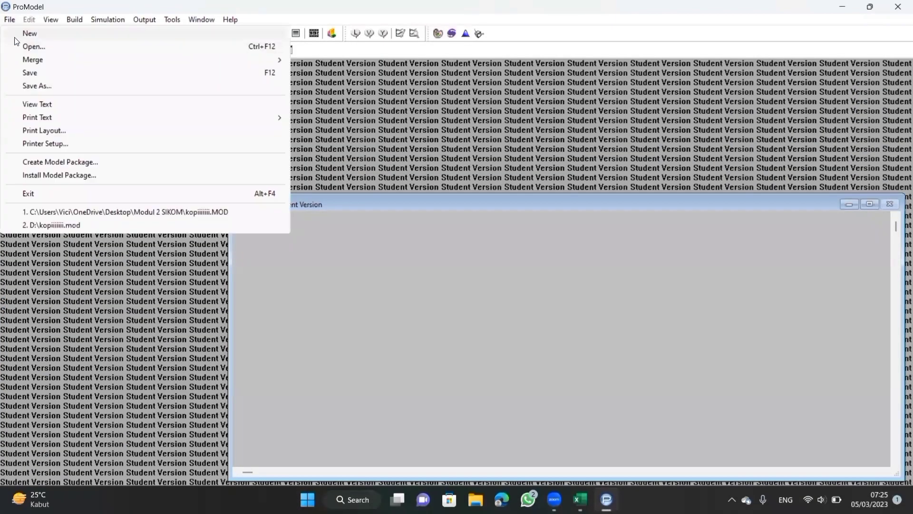
left_click(16, 33)
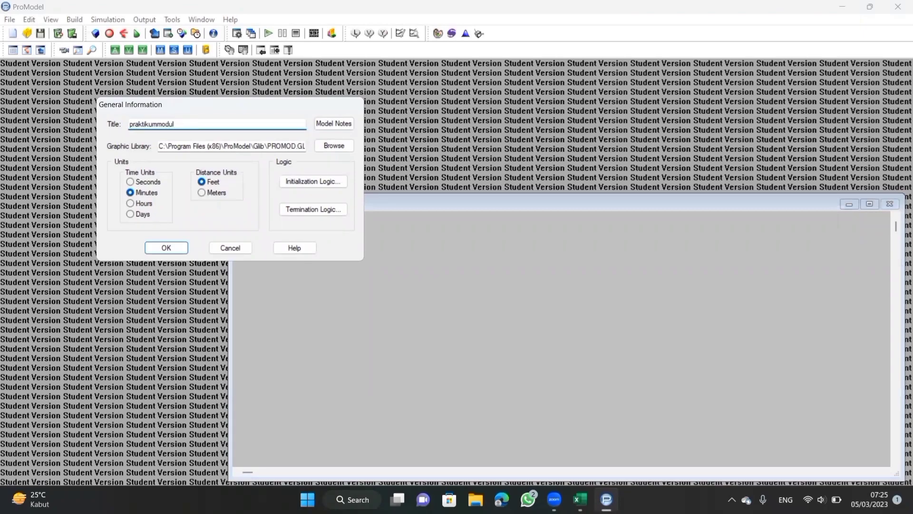
left_click(201, 194)
left_click(179, 248)
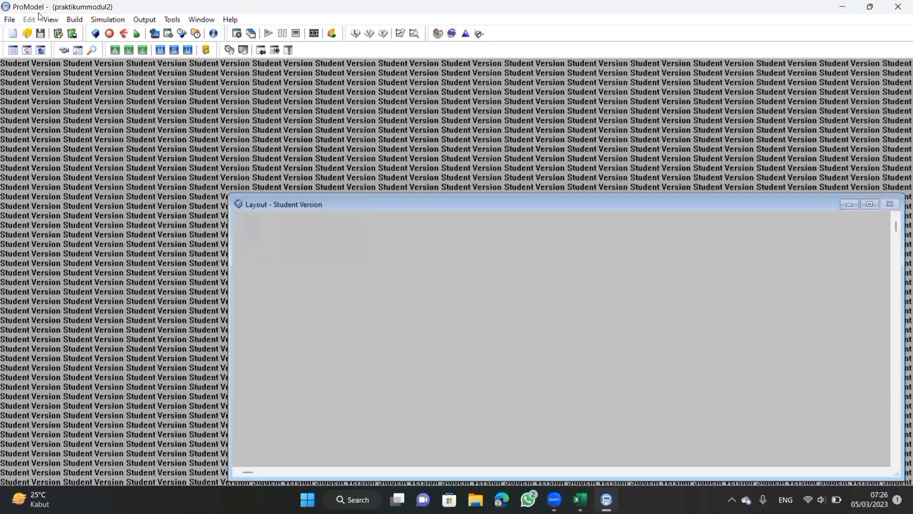
Step: Open the locations editor and place an enlarged standing worker in blue overalls as the first location in the layout
left_click(73, 20)
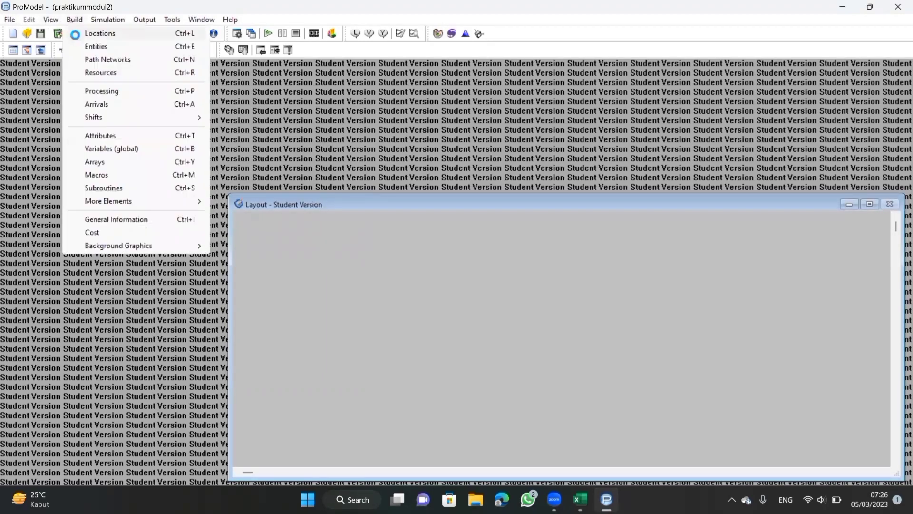
left_click(77, 33)
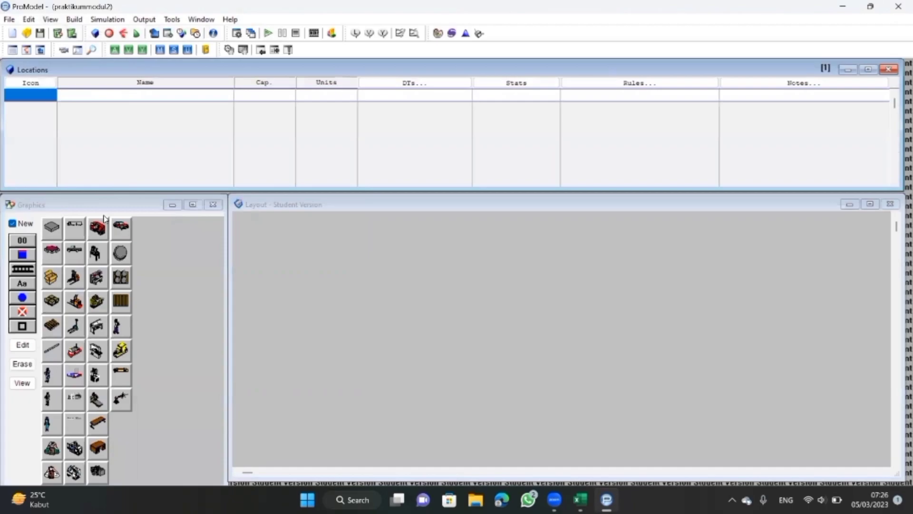
left_click(51, 427)
left_click(278, 251)
left_click_drag(285, 256, 324, 334)
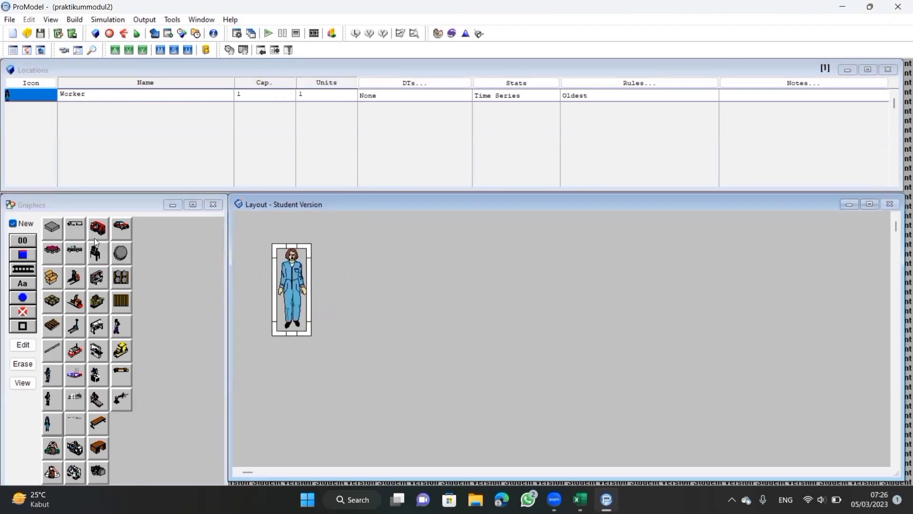
Step: Add a name label beneath the standing worker and rename the location Pelanggan_datang
left_click(13, 224)
left_click(23, 284)
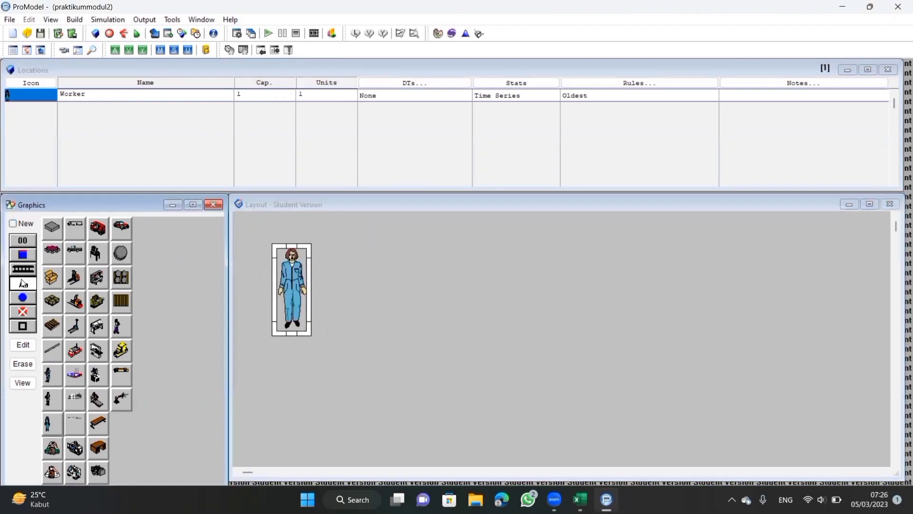
left_click(292, 339)
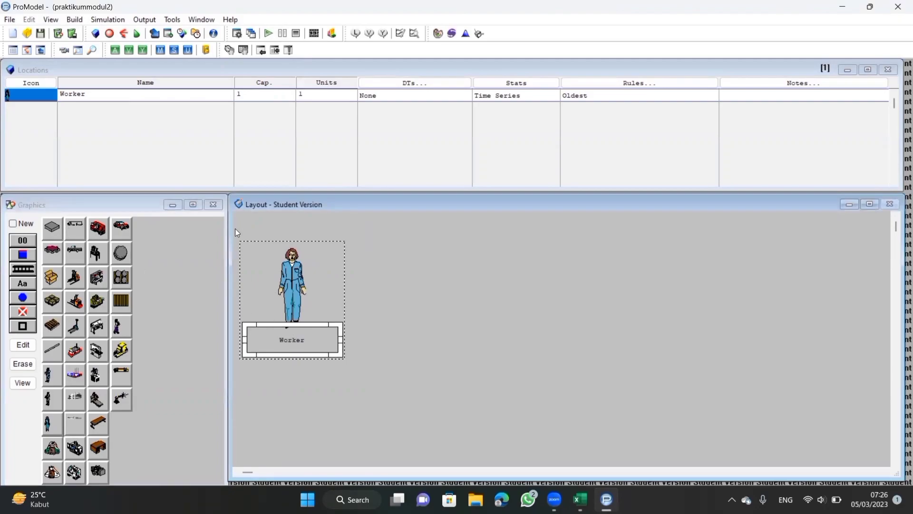
left_click(153, 98)
key("BackSpace")
key("BackSpace")
key("BackSpace")
key("BackSpace")
key("BackSpace")
key("BackSpace")
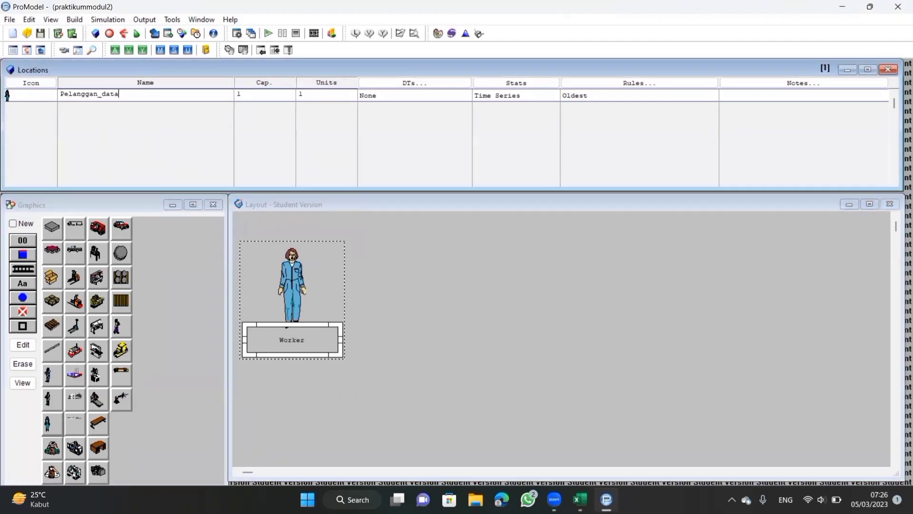
Step: Add a new location with the desk graphic beside the standing worker and enlarge it
left_click(22, 226)
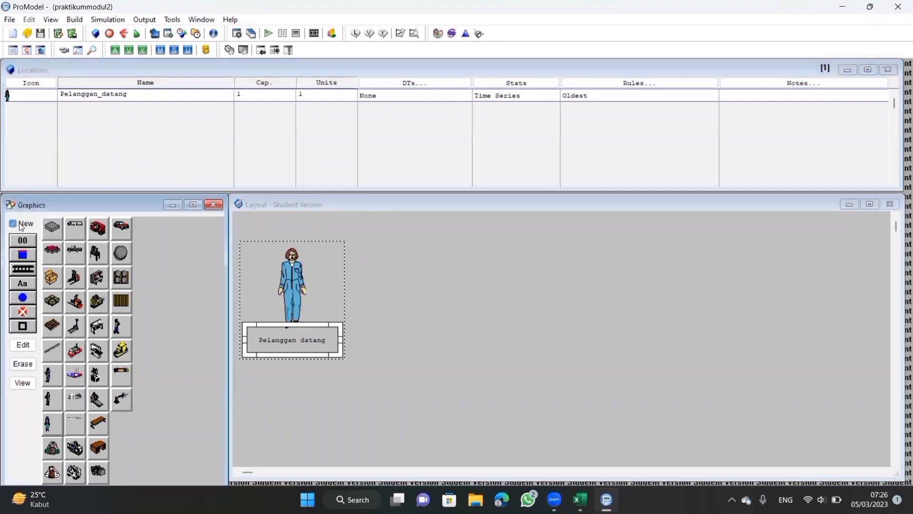
left_click(99, 450)
left_click(407, 287)
left_click_drag(417, 291, 469, 330)
Step: Add a name label beneath the desk and rename the location Pelanggan_menentukan_pilihan_menu
left_click(11, 224)
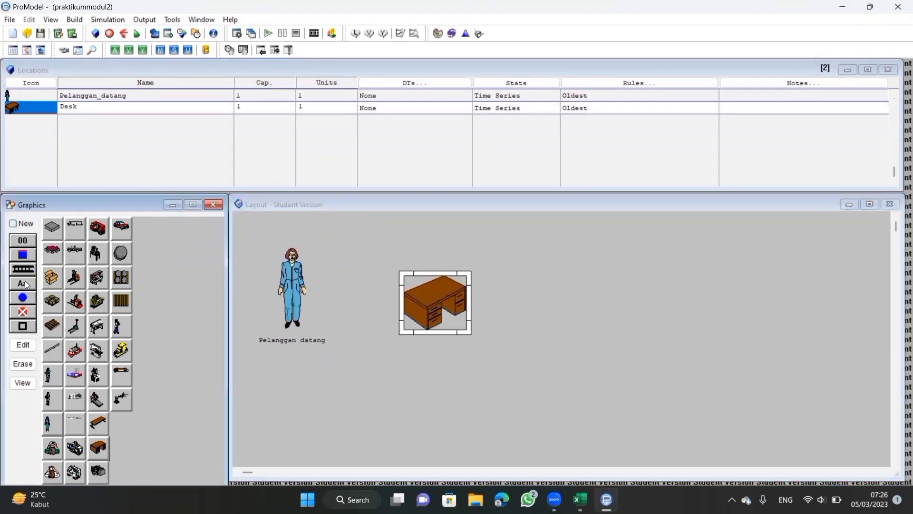
left_click(22, 284)
left_click(438, 343)
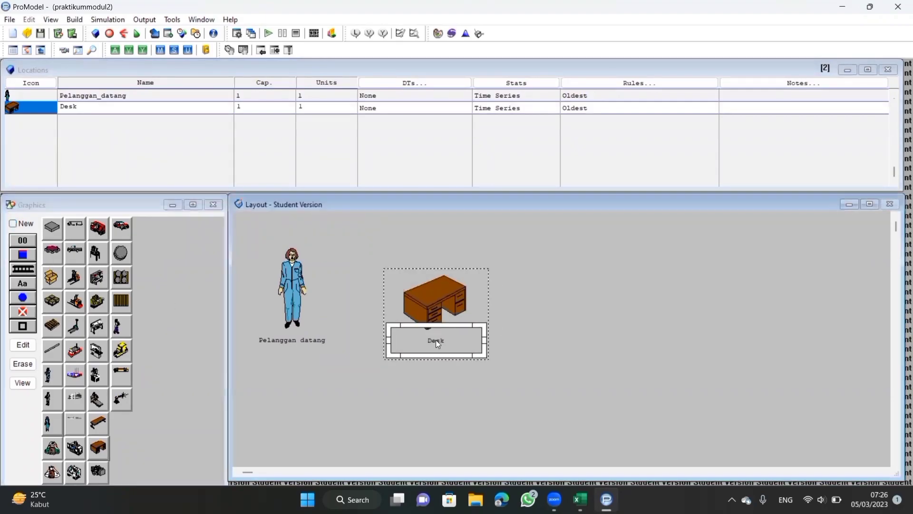
left_click(172, 105)
key("BackSpace")
type("Pelanggan_menentukan_pilihan_menu")
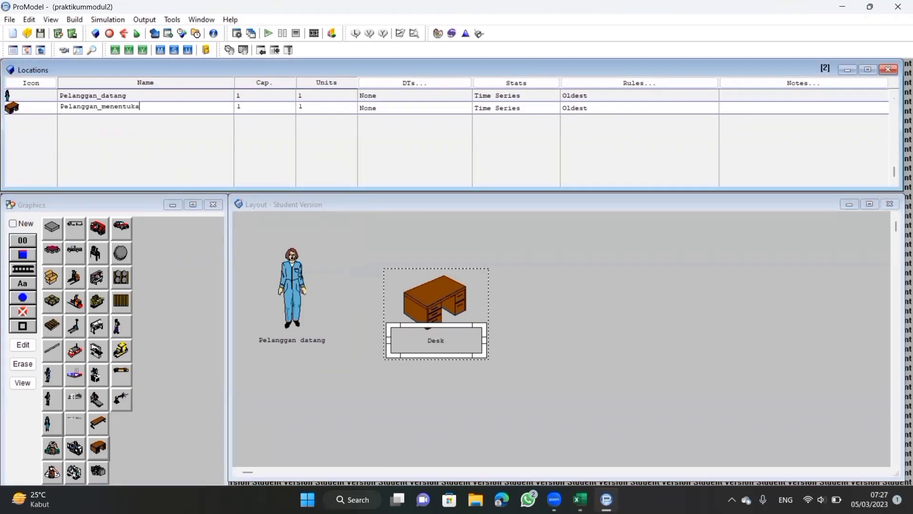
Step: Add a green-shirted worker location to the right of the desk, label it and name it Pelanggan_melakukan_pemesanan
left_click(21, 227)
left_click(52, 448)
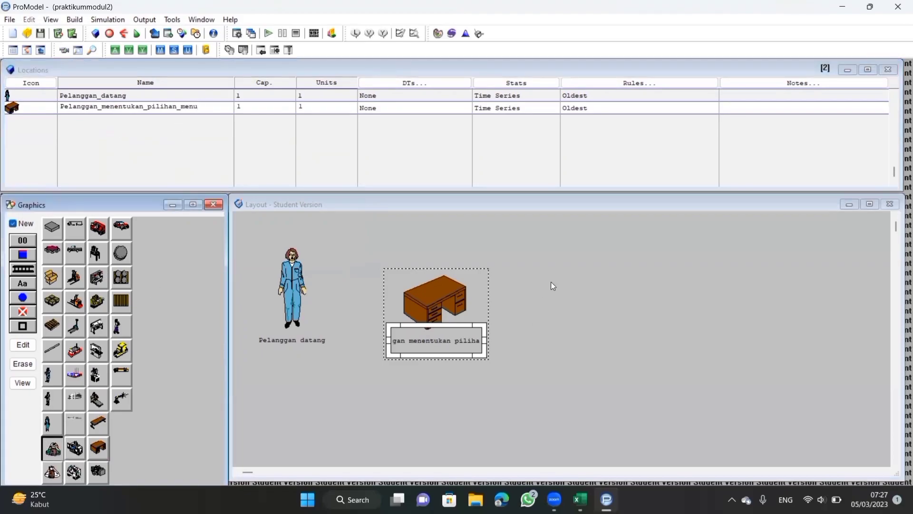
left_click(576, 307)
left_click(23, 284)
left_click(591, 342)
left_click(95, 118)
type("Pelanggan_melakukan_pemesanan")
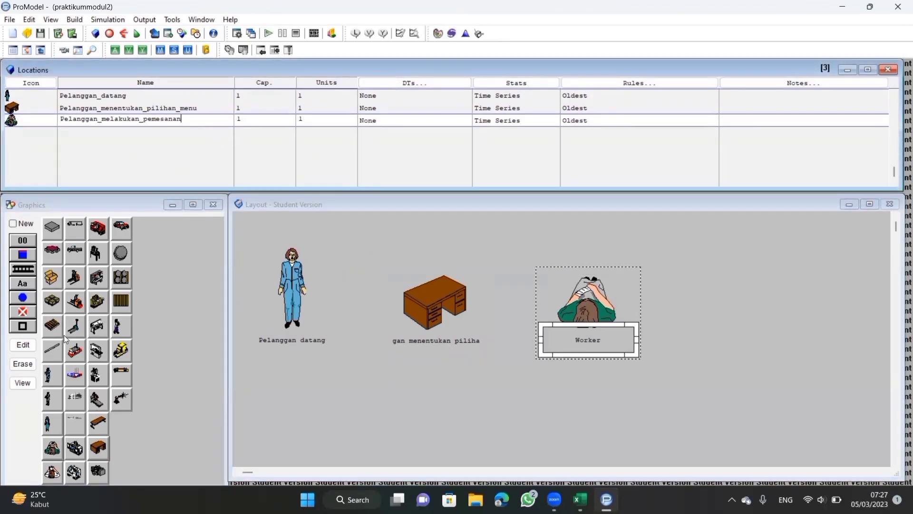
Step: Add a new location with the inspector graphic below the green-shirted worker and enlarge it
left_click(32, 224)
left_click(53, 472)
left_click(579, 401)
left_click_drag(580, 401, 585, 402)
Step: Add a name label beneath the inspector and rename the location Pelanggan_melakukan_pembayaran
left_click(13, 224)
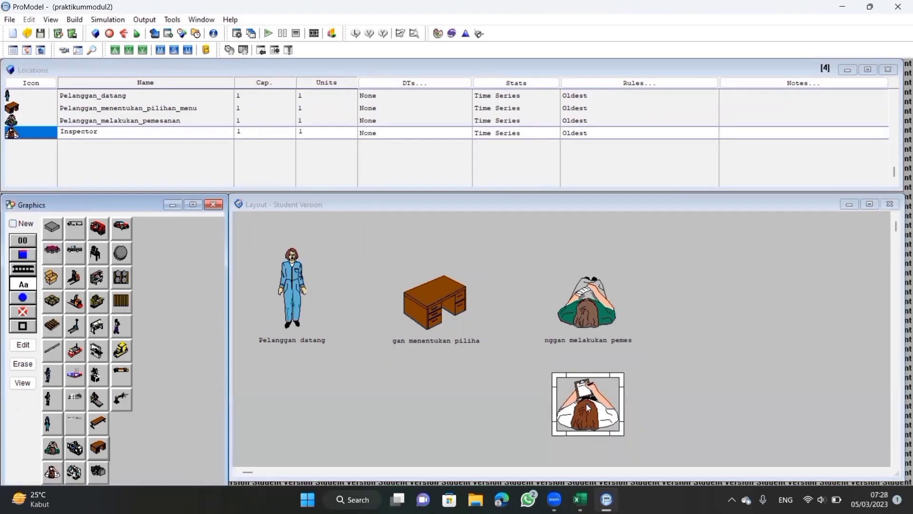
left_click(22, 284)
left_click(175, 139)
key("BackSpace")
key("BackSpace")
key("BackSpace")
key("BackSpace")
key("BackSpace")
key("BackSpace")
key("BackSpace")
key("BackSpace")
type("Pelanggan_melakukan_pembayaran")
Step: Add a new location with the table graphic below the desk and enlarge it
left_click(13, 223)
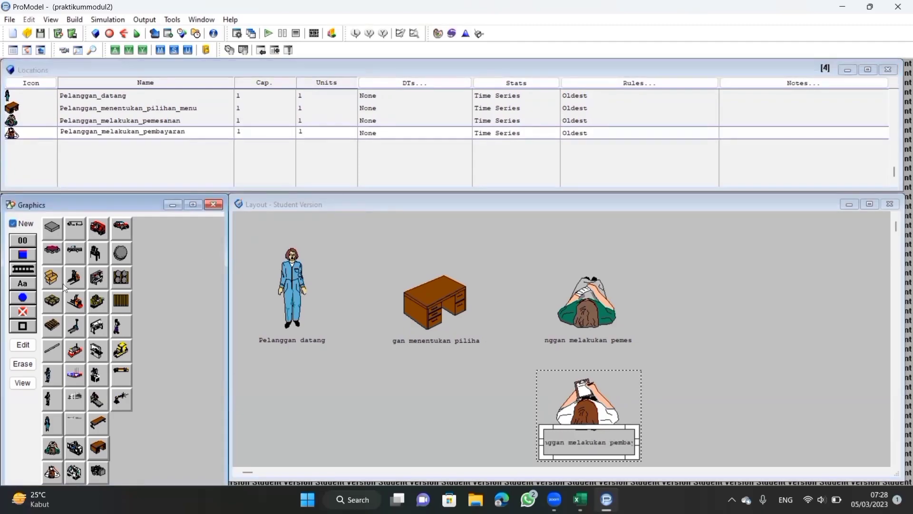
left_click(100, 433)
left_click(407, 378)
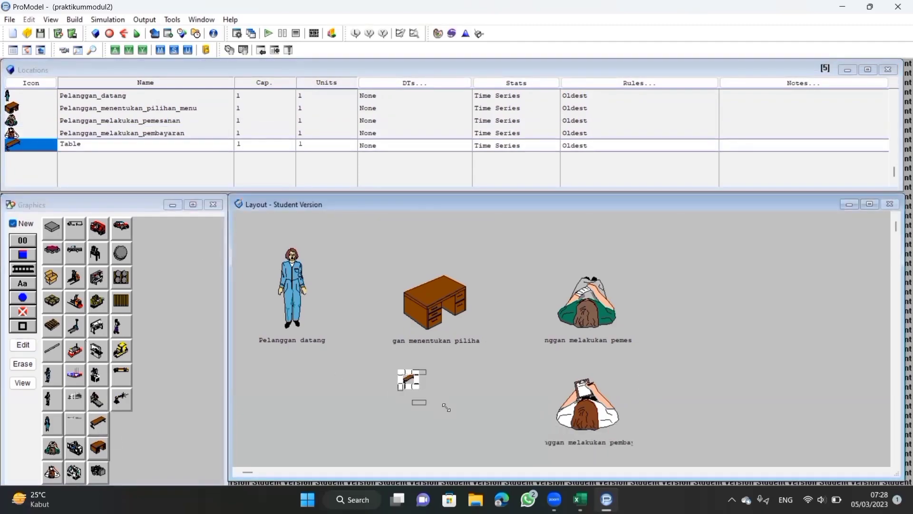
left_click_drag(427, 395, 436, 397)
Step: Add a name label beneath the table and rename the location Pelanggan_menunggu
left_click(86, 144)
key("BackSpace")
key("BackSpace")
key("BackSpace")
key("BackSpace")
key("BackSpace")
left_click(13, 224)
left_click(17, 283)
left_click(426, 432)
left_click(160, 144)
key("BackSpace")
key("BackSpace")
key("BackSpace")
key("BackSpace")
key("BackSpace")
type("Pela")
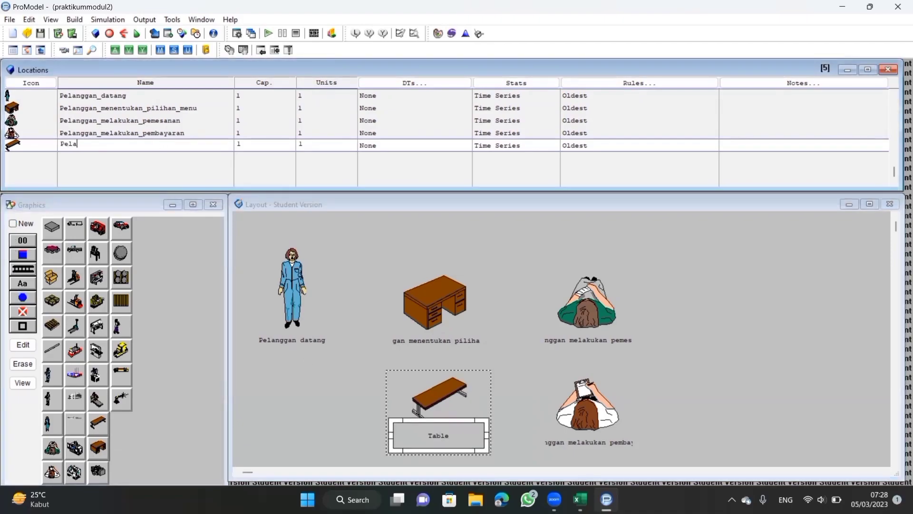
type("nggan_menunggu")
Step: Add a new location with the pickup truck graphic below the standing worker and enlarge it
left_click(12, 224)
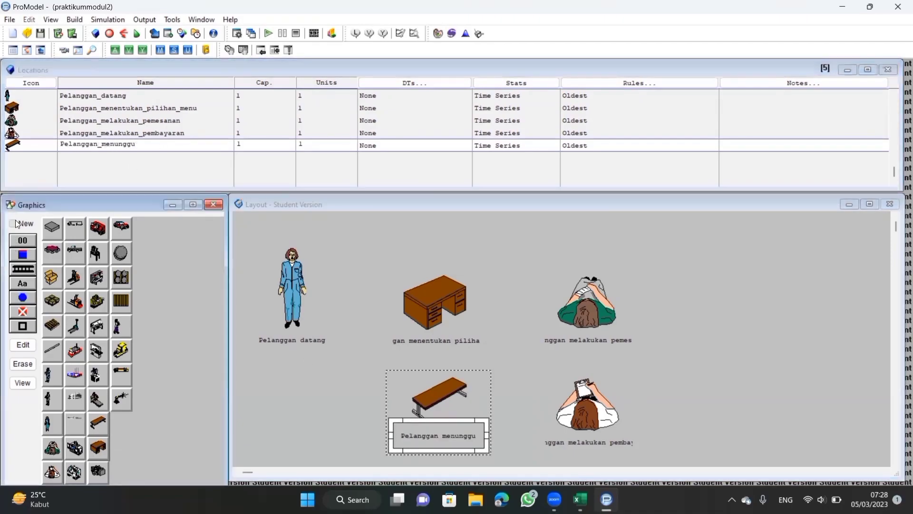
left_click(74, 251)
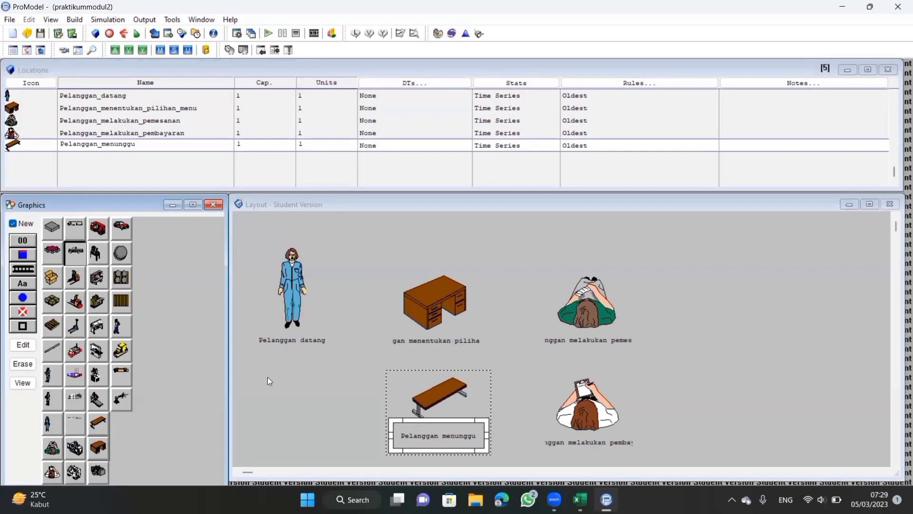
left_click(266, 377)
left_click_drag(300, 405, 300, 406)
Step: Add a name label beneath the pickup truck and rename the location Pelanggan_mengambil_pesanan
left_click(22, 224)
left_click(24, 282)
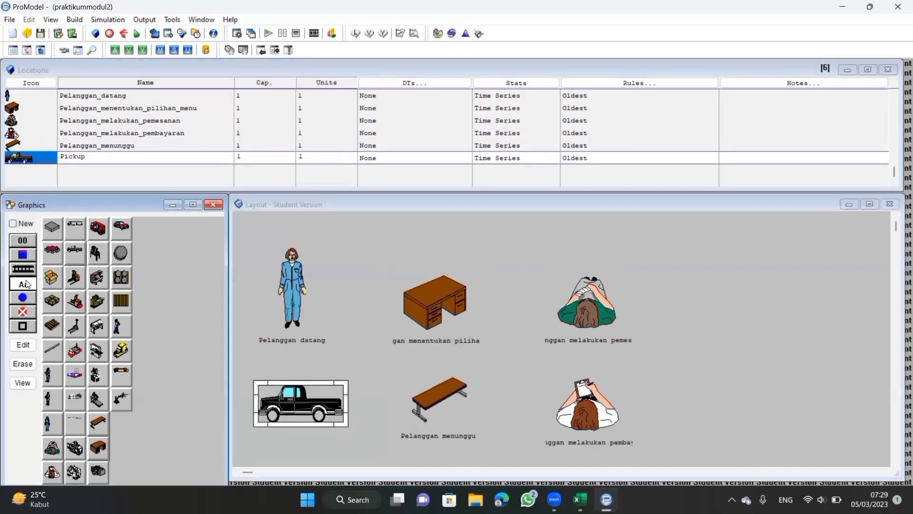
left_click(290, 434)
left_click(152, 160)
key("BackSpace")
type("Pelag")
key("BackSpace")
type("nggan_mengambil_pesanan")
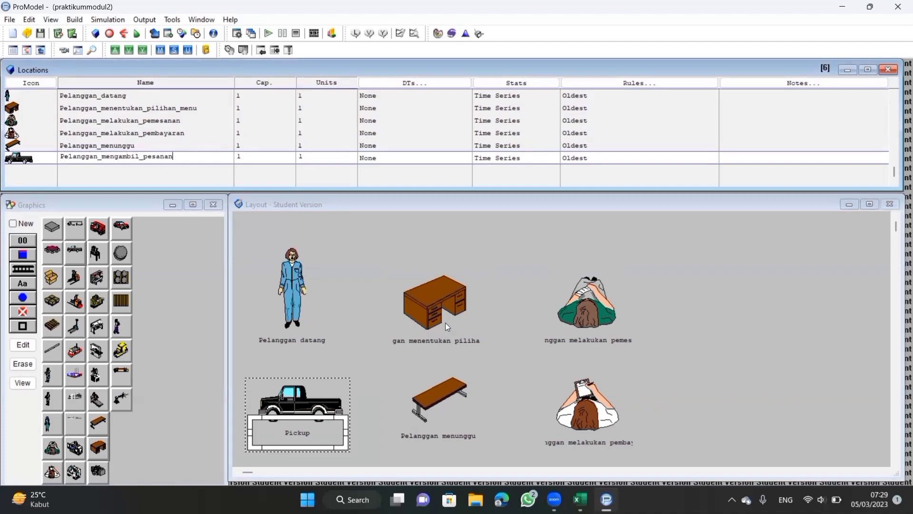
Step: Change the colour of the desk graphic to light blue
double_click(447, 327)
left_click(300, 383)
left_click_drag(500, 263, 500, 236)
left_click(275, 374)
left_click(269, 397)
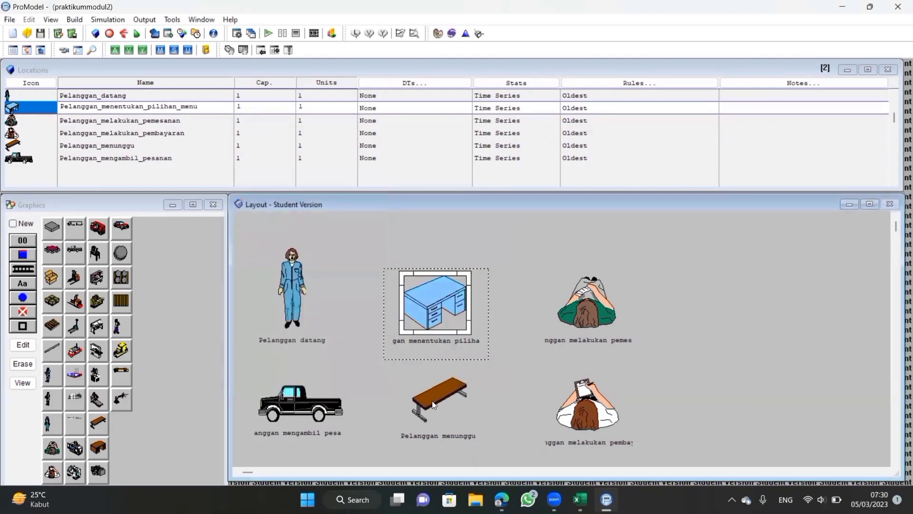
Step: Change the colour of the table graphic to light pink
double_click(438, 402)
left_click(293, 382)
left_click(251, 225)
left_click_drag(501, 238, 500, 226)
left_click(262, 373)
left_click(269, 397)
Step: Widen the labels of the desk and the green-shirted worker and shift both graphics right to centre them over their labels
left_click(445, 309)
left_click(459, 340)
left_click_drag(485, 341, 496, 340)
left_click_drag(443, 309, 454, 309)
left_click(590, 342)
left_click_drag(635, 341, 673, 340)
left_click_drag(584, 298, 609, 298)
Step: Widen the labels of the inspector and the pickup truck to show their full names and recentre both graphics above them
left_click(604, 442)
left_click_drag(636, 441, 668, 442)
left_click_drag(668, 441, 681, 442)
left_click_drag(584, 395, 641, 395)
left_click(297, 433)
left_click_drag(343, 433, 371, 433)
left_click(300, 404)
left_click_drag(300, 405, 313, 404)
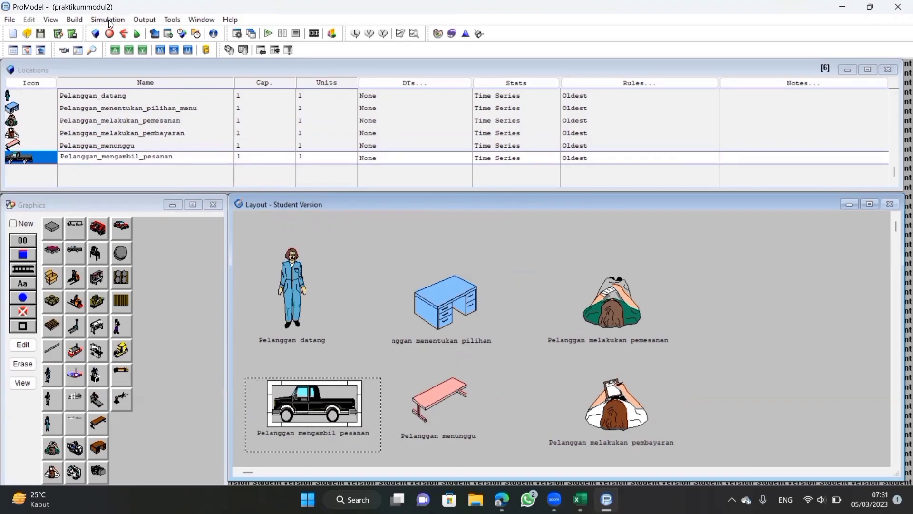
Step: Open the entities editor and add an entity with the pallet boxes graphic
left_click(75, 20)
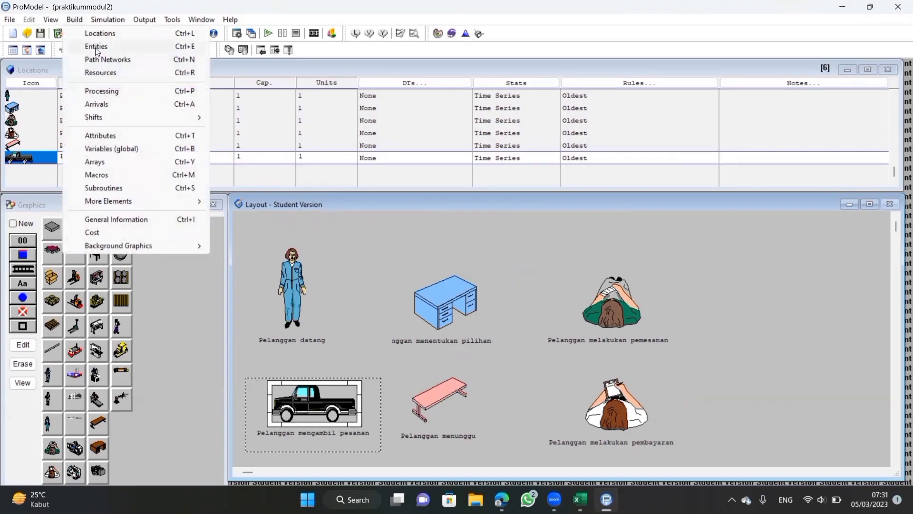
left_click(97, 47)
left_click(155, 296)
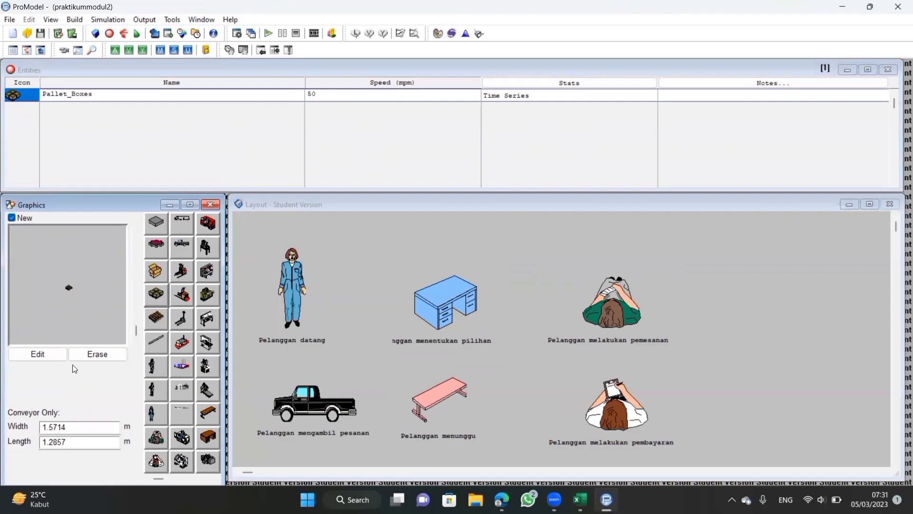
Step: Rename the pallet boxes entity Pelanggan
left_click(109, 95)
key("BackSpace")
key("BackSpace")
key("BackSpace")
key("BackSpace")
key("BackSpace")
key("BackSpace")
key("BackSpace")
key("BackSpace")
key("BackSpace")
key("BackSpace")
key("BackSpace")
key("BackSpace")
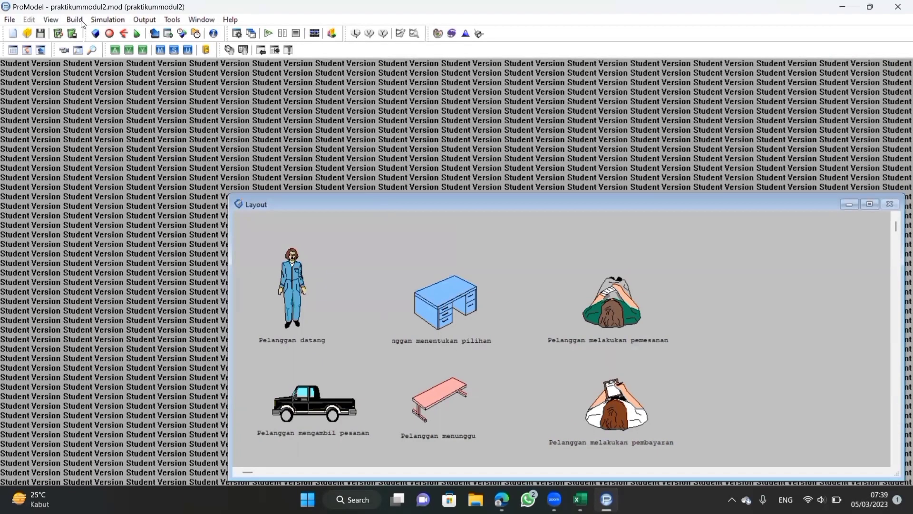
Step: Define an arrival of Pelanggan at Pelanggan_datang with quantity 1, occurrences INF and frequency 1
left_click(80, 20)
left_click(97, 104)
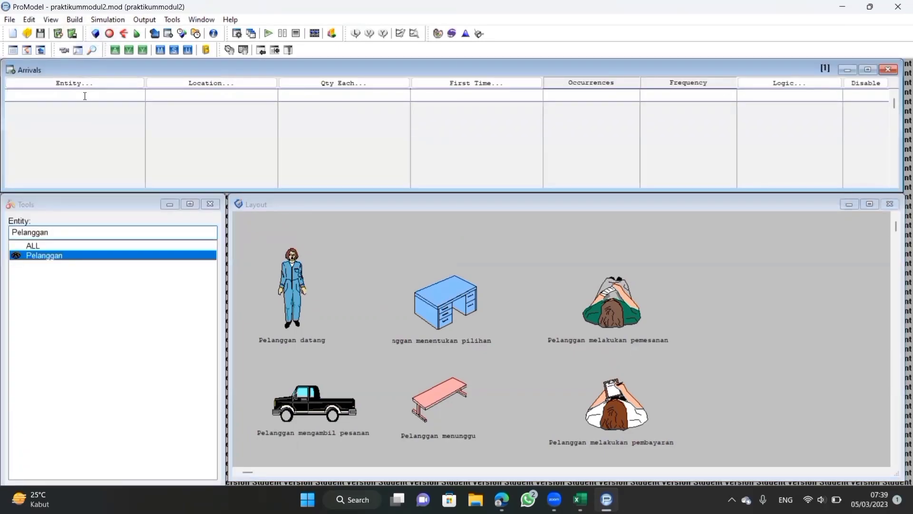
left_click(83, 86)
left_click(57, 220)
left_click(206, 85)
left_click(185, 217)
left_click(351, 94)
type("1")
left_click(608, 92)
type("INF")
left_click(685, 93)
type("1")
Step: Define a second Pelanggan arrival at Pelanggan_menentukan_pilihan_menu with quantity 1, occurrences INF and frequency 1
left_click(76, 107)
left_click(78, 83)
left_click(46, 230)
left_click(209, 83)
left_click(203, 141)
left_click(184, 229)
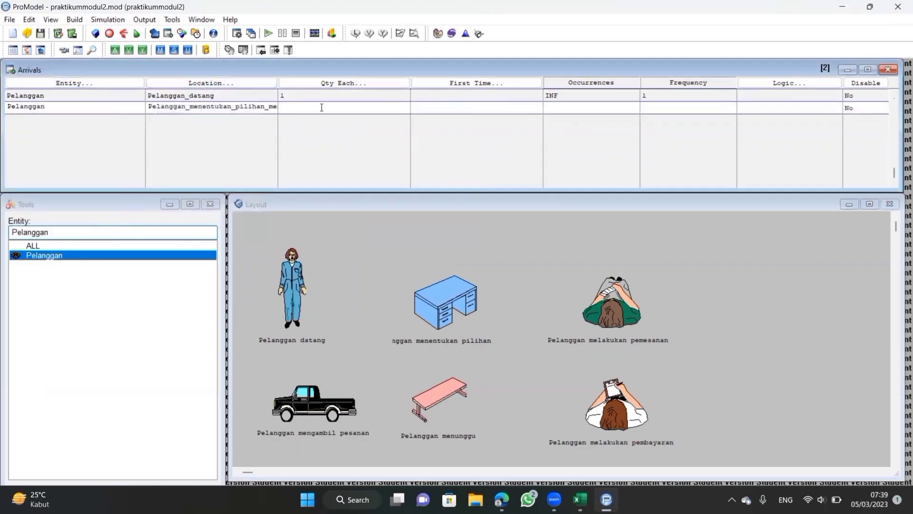
left_click(653, 106)
type("1")
Step: Define a third Pelanggan arrival at Pelanggan_melakukan_pemesanan with quantity 1, occurrences INF and frequency 1
left_click(76, 83)
left_click(46, 242)
left_click(209, 84)
left_click(209, 163)
left_click(185, 243)
left_click(350, 122)
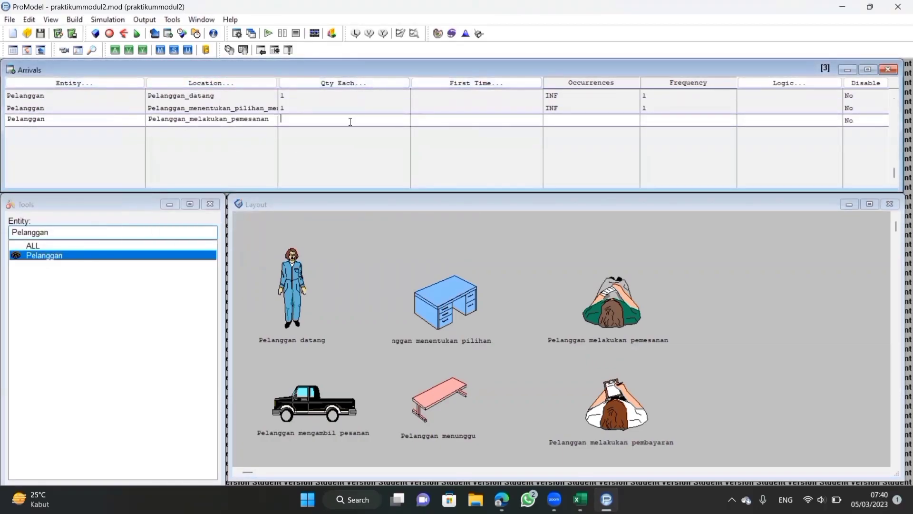
Step: Define a fourth Pelanggan arrival at Pelanggan_melakukan_pembayaran with quantity 1, occurrences INF and frequency 1
left_click(76, 133)
left_click(76, 83)
left_click(47, 255)
left_click(209, 84)
left_click(207, 185)
left_click(185, 255)
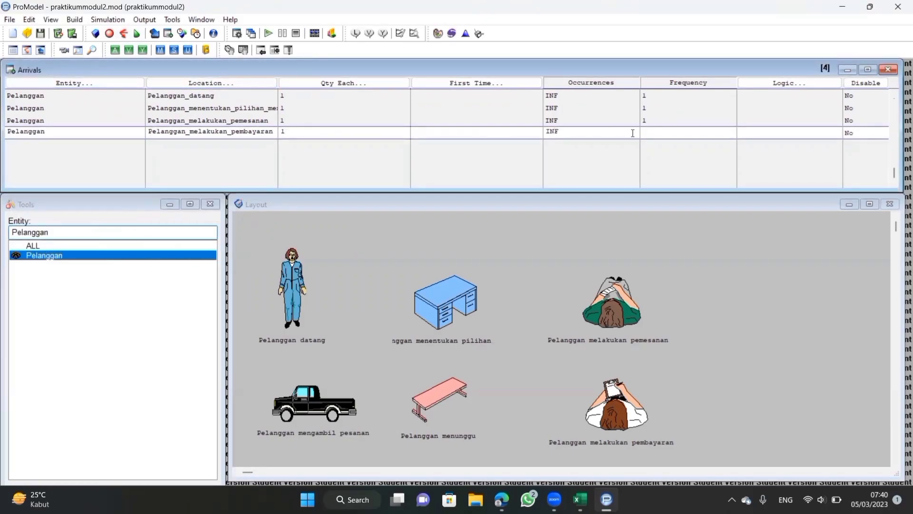
left_click(681, 132)
type("1")
Step: Define a fifth Pelanggan arrival at Pelanggan_menunggu with quantity 1, first time 0, occurrences INF and frequency 1
left_click(76, 145)
type("Pe")
left_click(516, 287)
left_click(76, 84)
left_click(46, 267)
left_click(209, 83)
left_click(205, 206)
left_click(186, 266)
Step: Define a sixth Pelanggan arrival at Pelanggan_mengambil_pesanan with quantity 1, occurrences INF and frequency 1
left_click(76, 158)
left_click(88, 83)
left_click(46, 280)
left_click(209, 83)
left_click(212, 229)
left_click(186, 280)
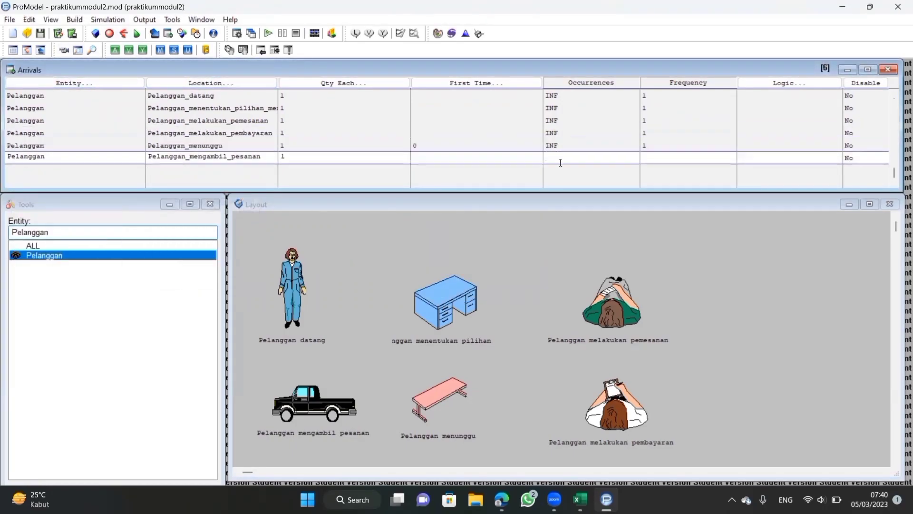
Step: Open the model's processing definition and create a process for entity Pelanggan at location Pelanggan_datang
left_click(79, 20)
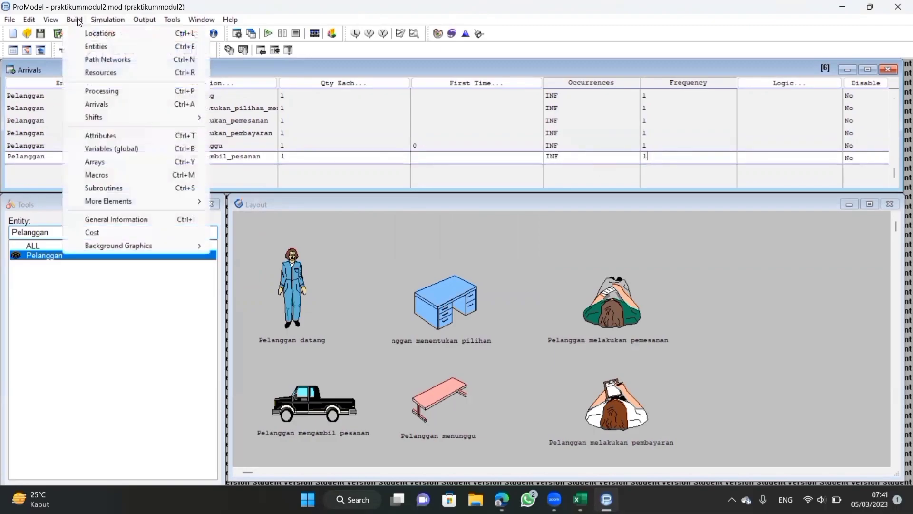
left_click(110, 91)
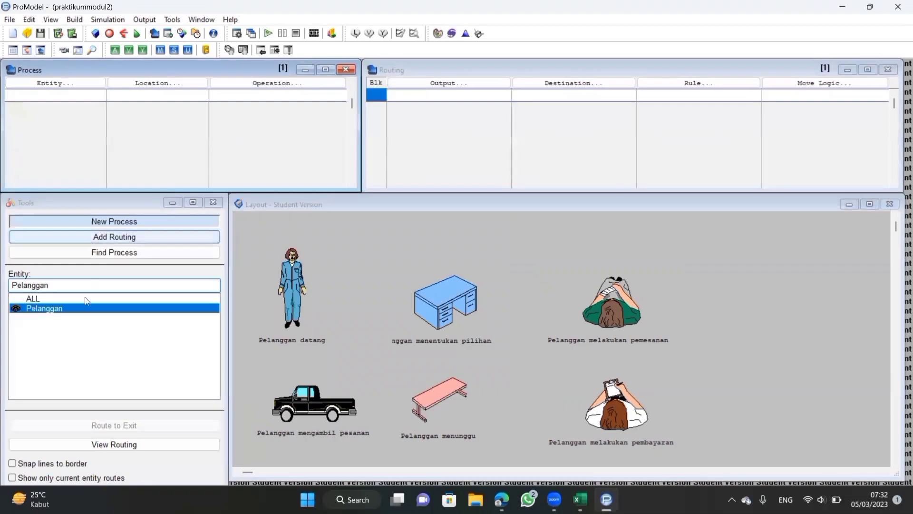
left_click(63, 84)
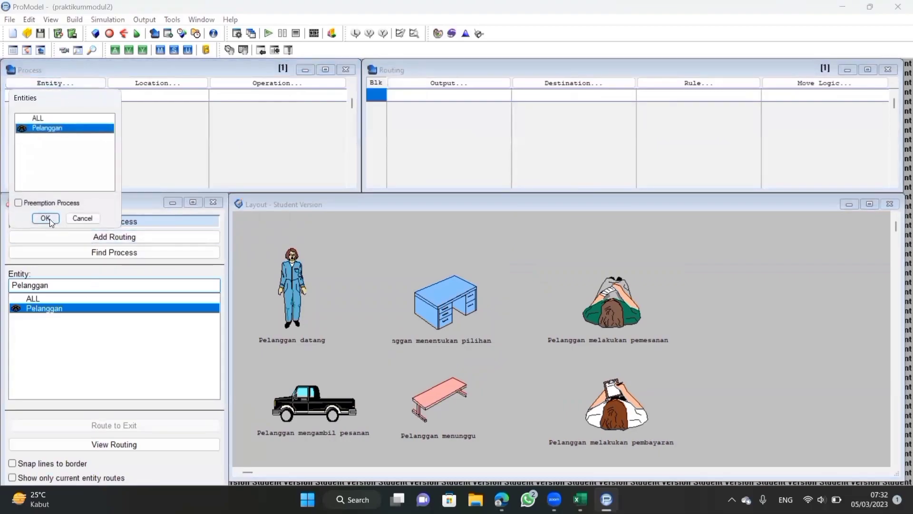
left_click(48, 219)
left_click(170, 84)
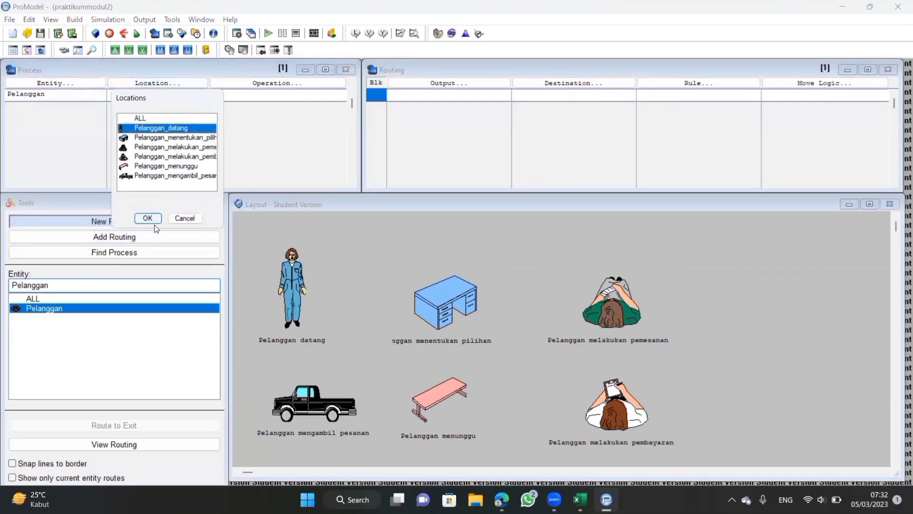
left_click(151, 217)
Step: Route the Pelanggan_datang process with output Pelanggan to destination Pelanggan_menentukan_pilihan_menu
left_click(428, 84)
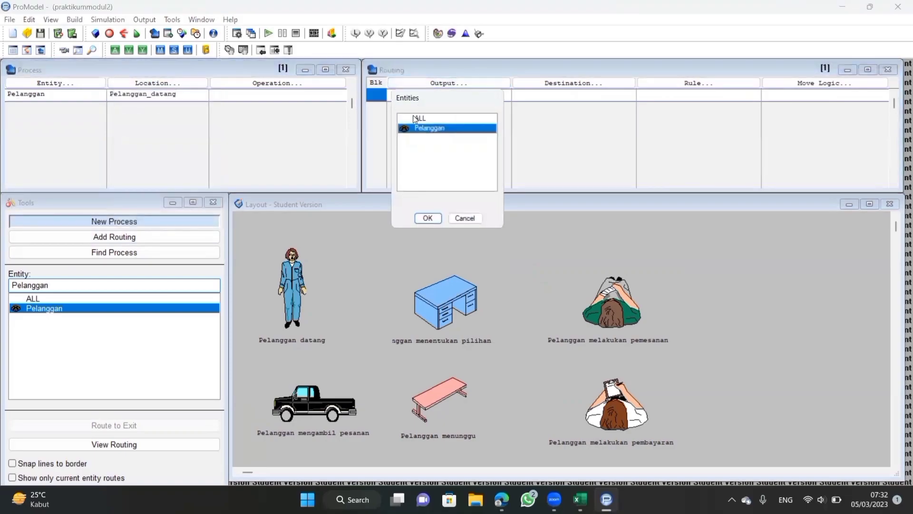
left_click(428, 218)
left_click(606, 86)
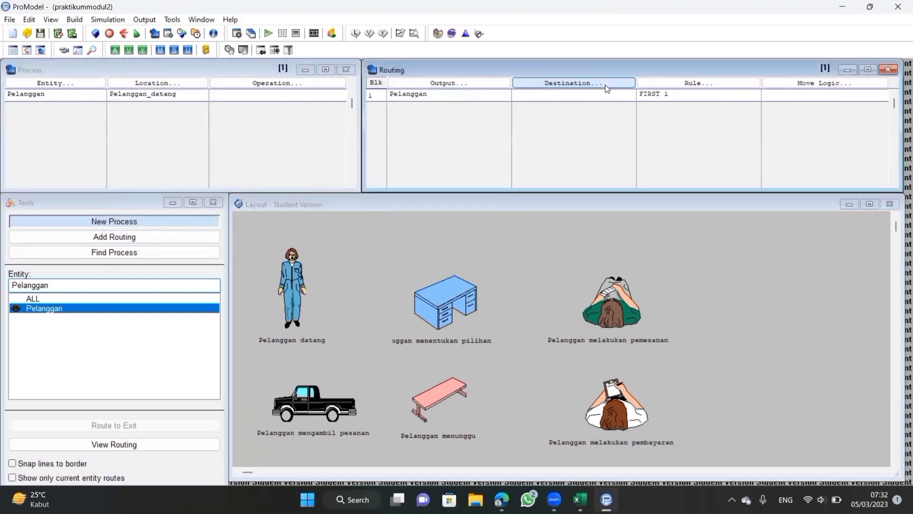
left_click(581, 130)
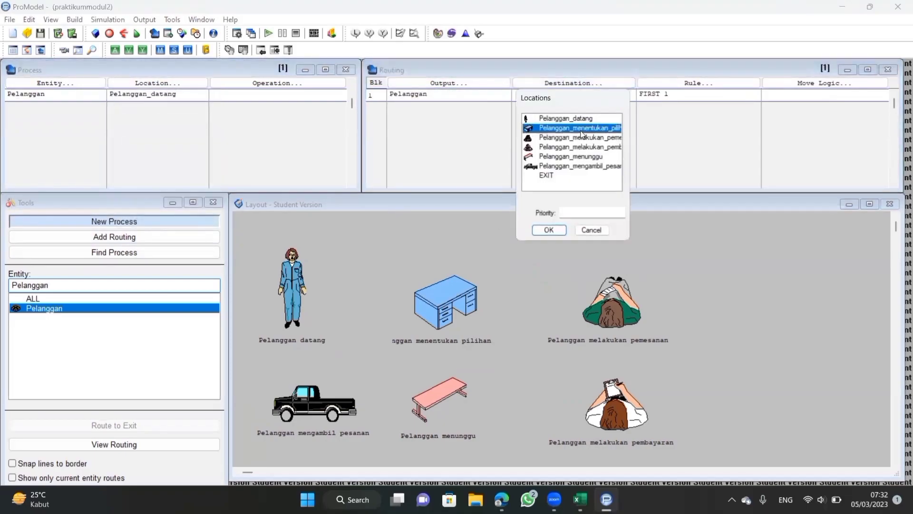
left_click(549, 231)
Step: Open the route's move logic, then copy the ten Pelanggan datang measurements from Excel into a new Stat::Fit data table
left_click(786, 84)
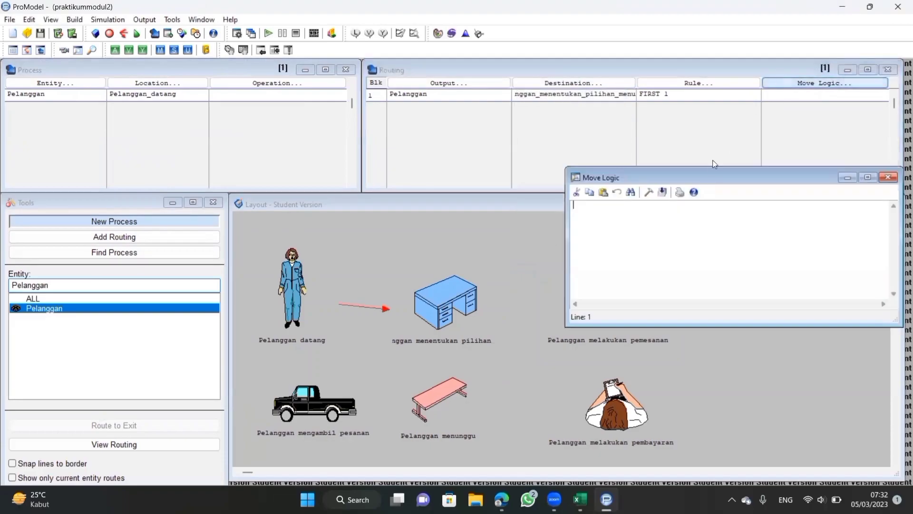
left_click(469, 35)
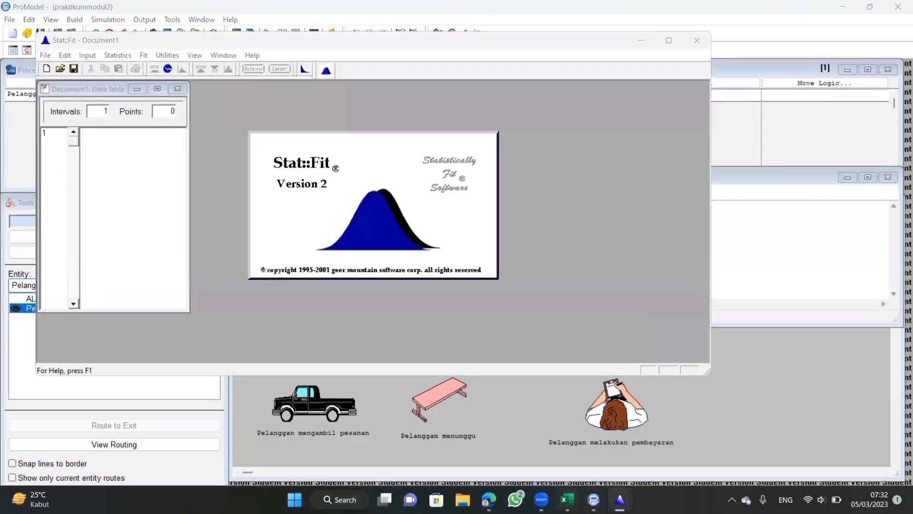
left_click(567, 499)
left_click_drag(763, 407, 902, 405)
key("ctrl+c")
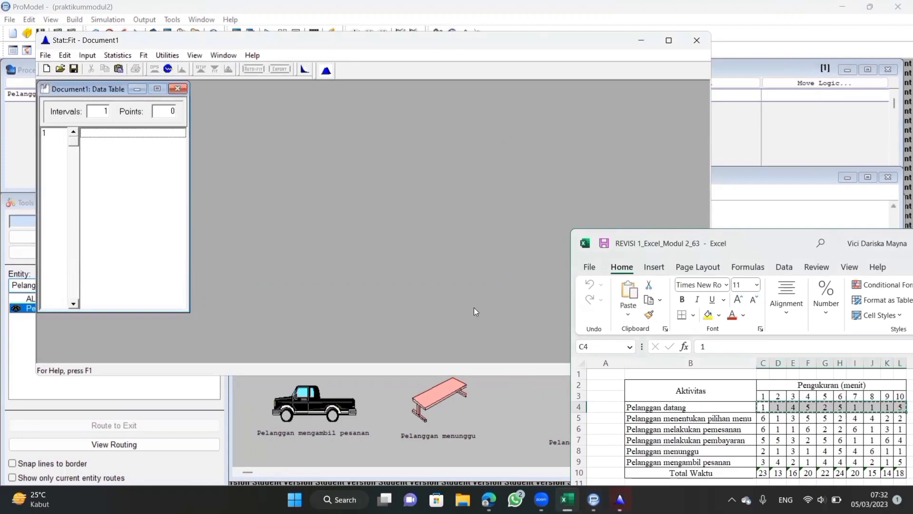
left_click(113, 179)
left_click(110, 136)
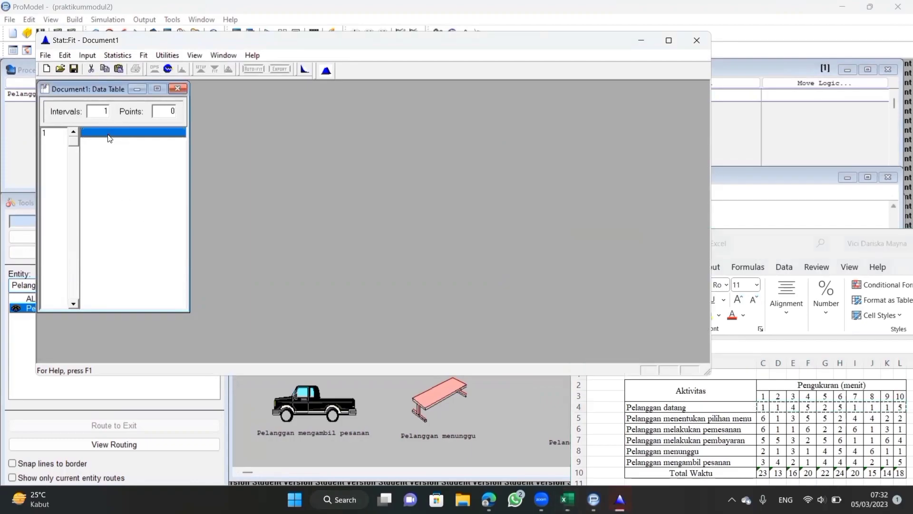
key("ctrl+v")
Step: Auto-fit distributions to the Pelanggan datang data in Stat::Fit
left_click(257, 70)
left_click(156, 146)
left_click(143, 240)
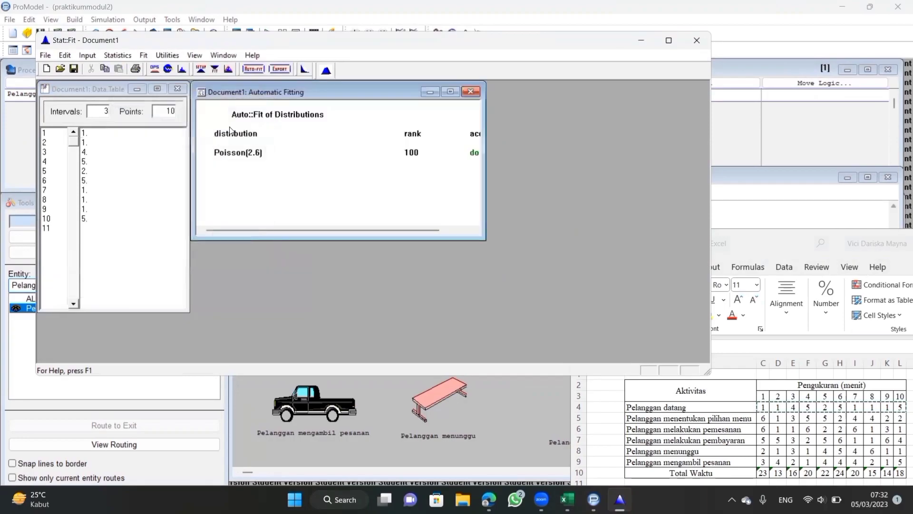
Step: Export the fitted Poisson distribution to the clipboard in ProModel format
left_click(279, 69)
left_click(183, 133)
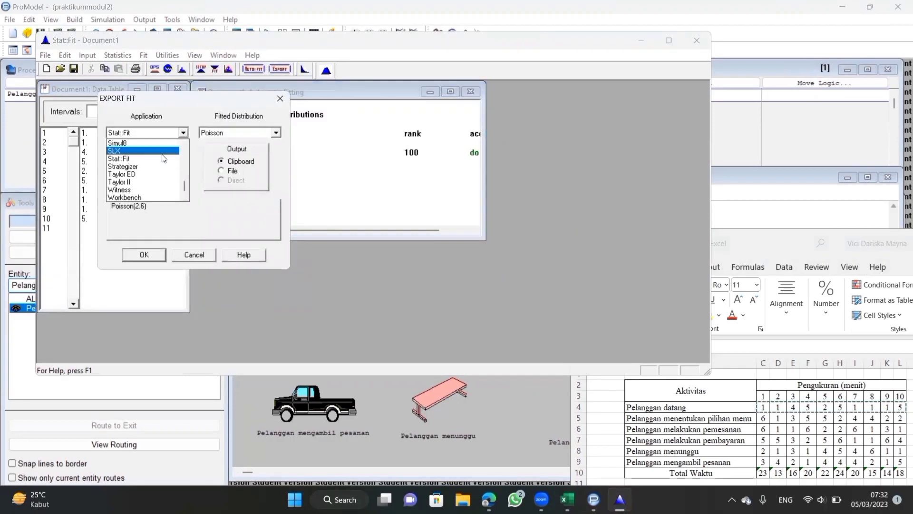
scroll(163, 158, "up", 2)
scroll(163, 159, "up", 2)
left_click(163, 155)
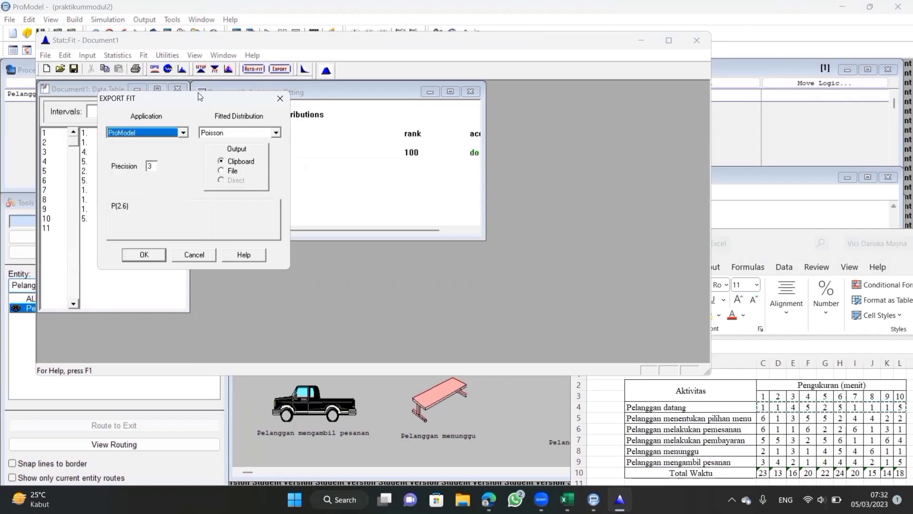
left_click_drag(197, 98, 117, 147)
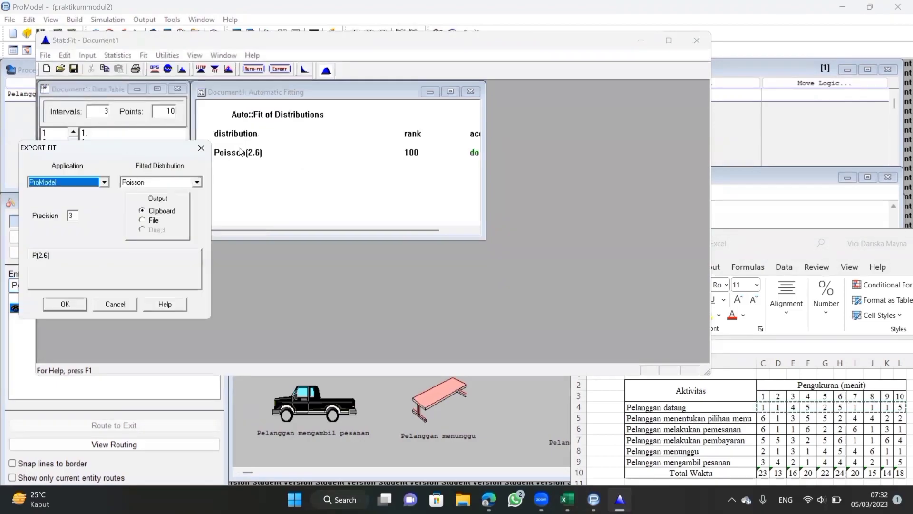
left_click(199, 183)
left_click(186, 190)
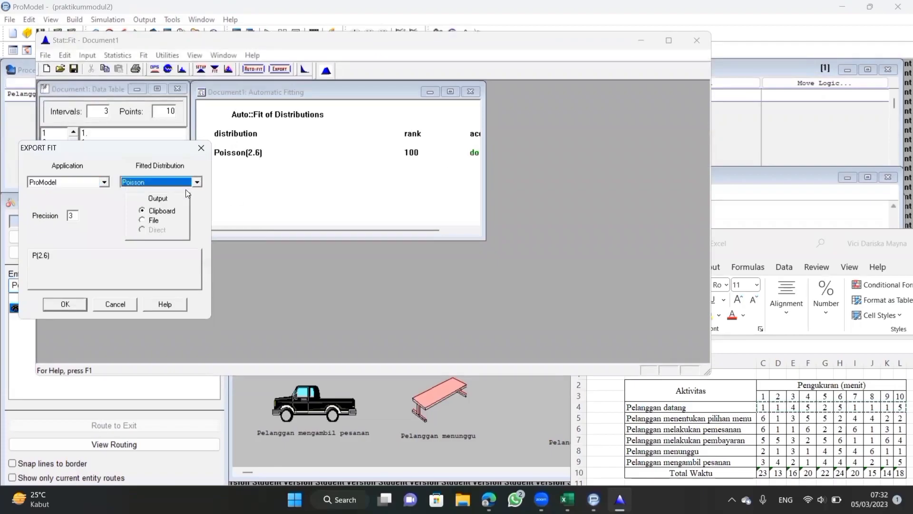
left_click(66, 304)
Step: Close Stat::Fit and build the Pelanggan_datang route's move logic as MOVE FOR P(2.6)
left_click(697, 40)
left_click(649, 192)
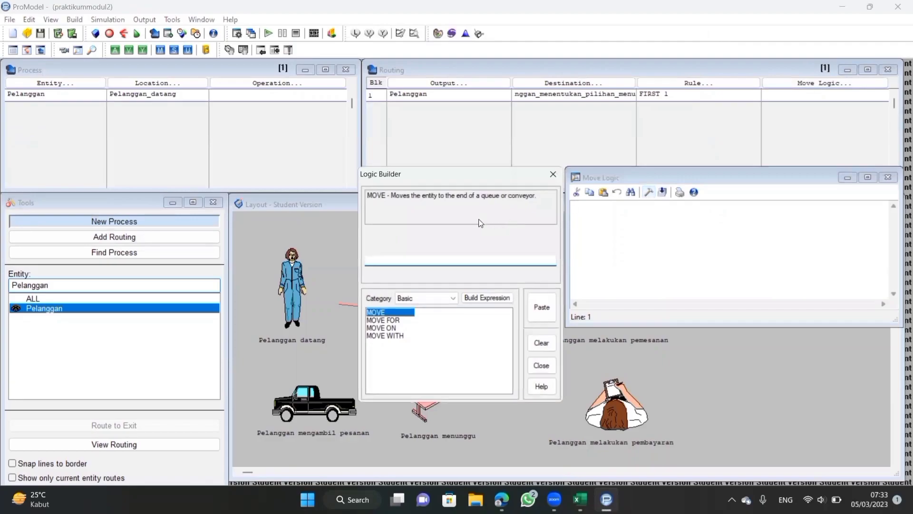
left_click(396, 321)
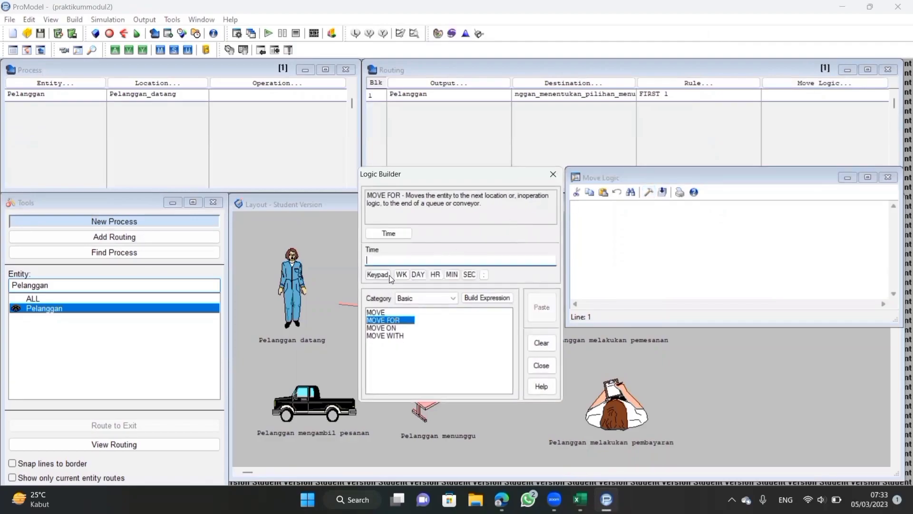
right_click(390, 262)
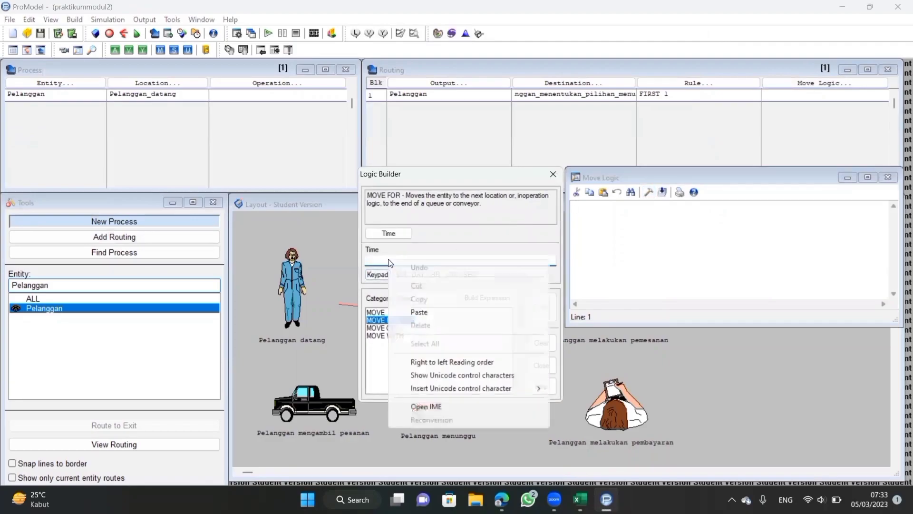
left_click(419, 312)
left_click(541, 307)
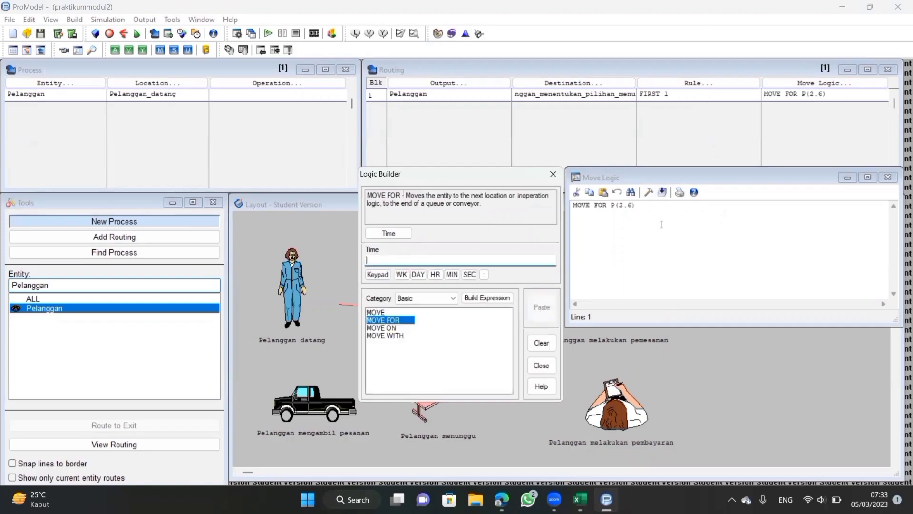
left_click(888, 177)
Step: Add a Pelanggan process at Pelanggan_menentukan_pilihan_menu and route it to Pelanggan_melakukan_pemesanan
left_click(85, 107)
left_click(72, 83)
left_click(42, 218)
left_click(143, 84)
left_click(144, 232)
left_click(442, 83)
left_click(423, 218)
left_click(552, 83)
left_click(549, 230)
Step: Fit the Pelanggan menentukan pilihan menu measurements in Stat::Fit and paste the exported distribution as the route's MOVE FOR time
left_click(825, 83)
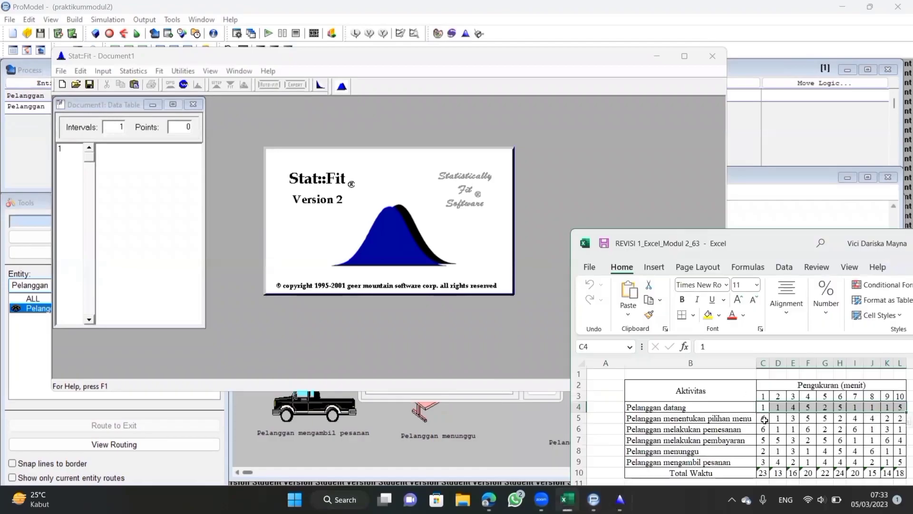
left_click(269, 84)
left_click(296, 86)
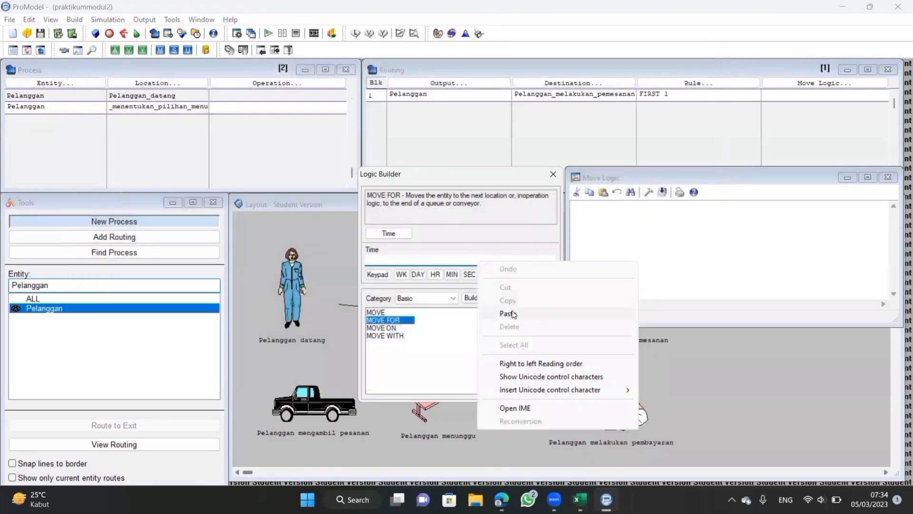
left_click(512, 314)
Step: Add a Pelanggan process at Pelanggan_melakukan_pemesanan and route it to Pelanggan_melakukan_pembayaran
left_click(52, 107)
left_click(157, 84)
left_click(173, 172)
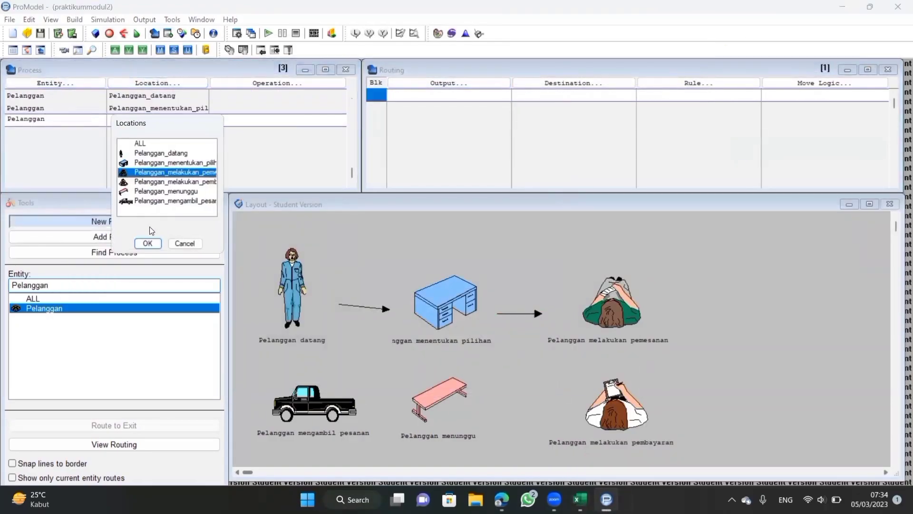
left_click(147, 243)
left_click(443, 83)
left_click(552, 84)
left_click(549, 229)
Step: Open the route's move logic and copy the Pelanggan melakukan pemesanan measurements from Excel into Stat::Fit
left_click(804, 84)
left_click(465, 33)
left_click(567, 500)
left_click_drag(763, 429, 900, 429)
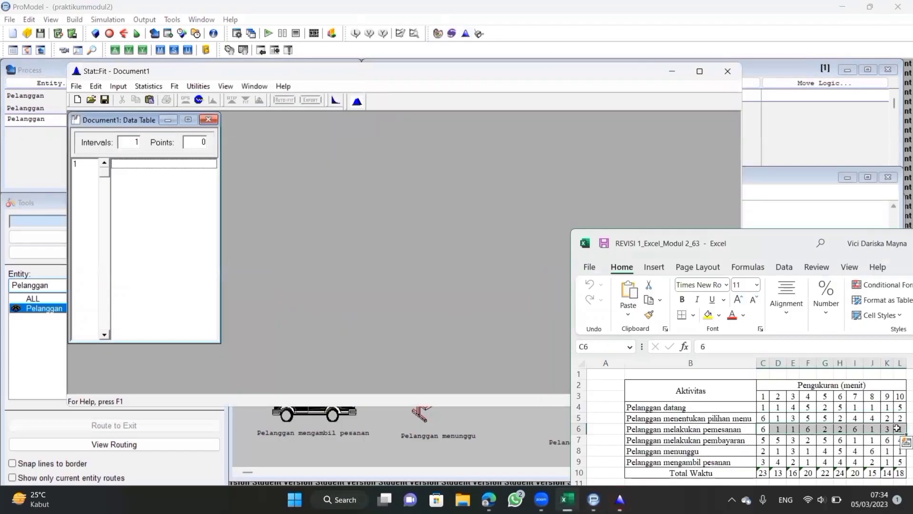
key("ctrl+c")
key("ctrl+v")
Step: Auto-fit the Pelanggan melakukan pemesanan data and export the Poisson fit to the clipboard for ProModel
left_click(284, 100)
left_click(311, 100)
left_click(215, 164)
left_click(176, 210)
left_click_drag(237, 130, 140, 139)
left_click(77, 294)
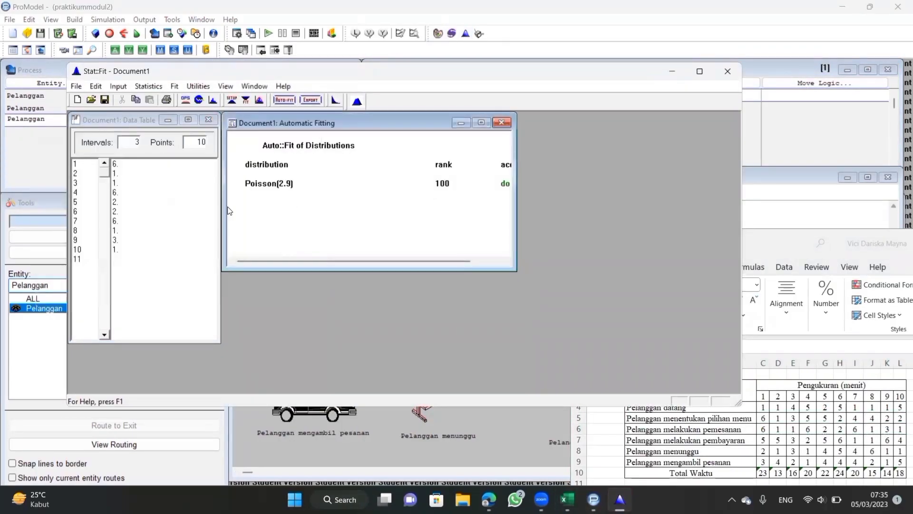
Step: Close Stat::Fit and paste the exported Poisson distribution as the MOVE FOR time of the Pelanggan_melakukan_pemesanan route
left_click(728, 71)
right_click(466, 261)
left_click(512, 314)
left_click(541, 307)
left_click(888, 178)
Step: Add a Pelanggan process at Pelanggan_melakukan_pembayaran and route it to Pelanggan_menunggu
left_click(52, 131)
left_click(157, 83)
left_click(552, 83)
left_click(585, 156)
left_click(550, 230)
Step: Open the route's move logic and copy the Pelanggan melakukan pembayaran measurements from Excel into Stat::Fit
left_click(809, 83)
left_click(466, 33)
left_click(569, 499)
left_click_drag(763, 440, 900, 440)
key("ctrl+c")
left_click(189, 182)
key("ctrl+v")
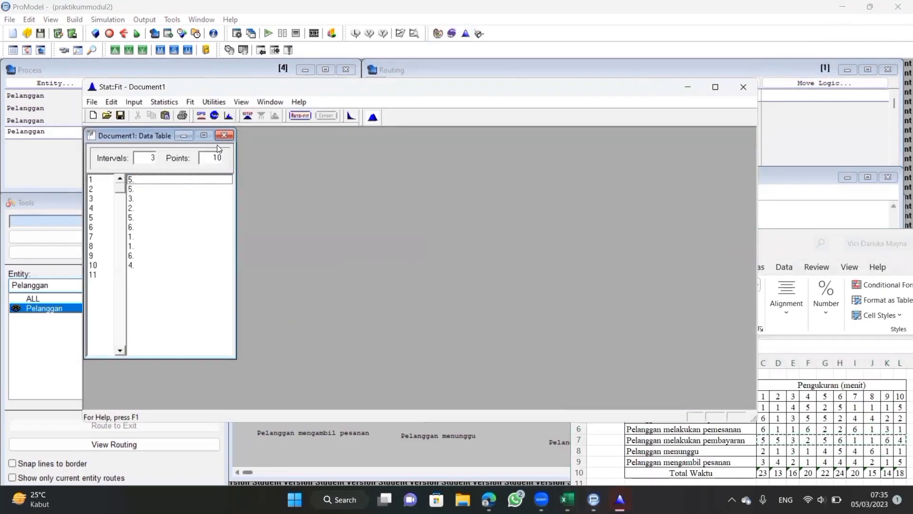
Step: Auto-fit the Pelanggan melakukan pembayaran data and export the fitted distribution to the clipboard for ProModel
left_click(301, 116)
left_click(326, 116)
left_click(229, 179)
left_click(168, 205)
left_click_drag(238, 144, 145, 135)
left_click(113, 292)
Step: Save and close the Stat::Fit project, then paste the exported distribution as the Pelanggan_melakukan_pembayaran route's MOVE FOR time
left_click(743, 88)
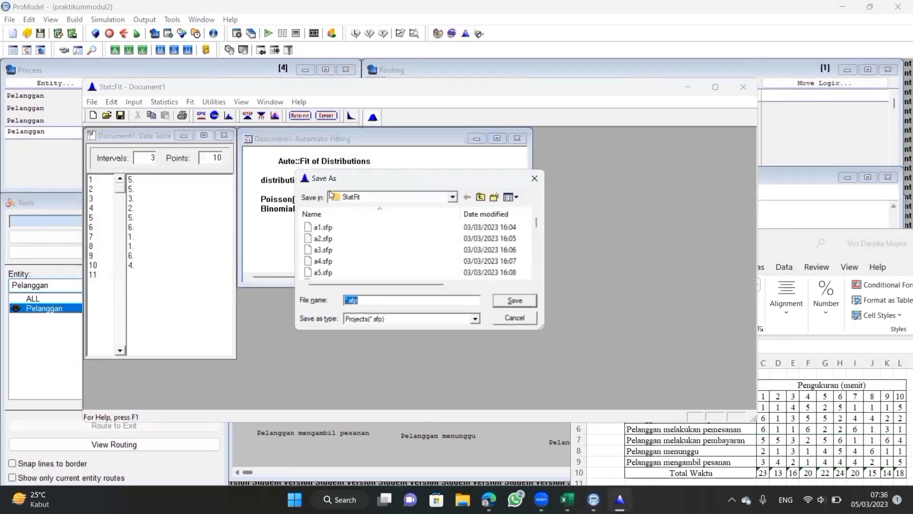
left_click(514, 300)
right_click(460, 260)
left_click(490, 314)
left_click(541, 307)
left_click(888, 178)
Step: Add a Pelanggan process at Pelanggan_menunggu routed to Pelanggan_mengambil_pesanan, and export the Poisson fit of its measurements from Stat::Fit
left_click(55, 83)
left_click(102, 267)
left_click(449, 83)
left_click(466, 217)
left_click(157, 83)
left_click(192, 215)
left_click(147, 268)
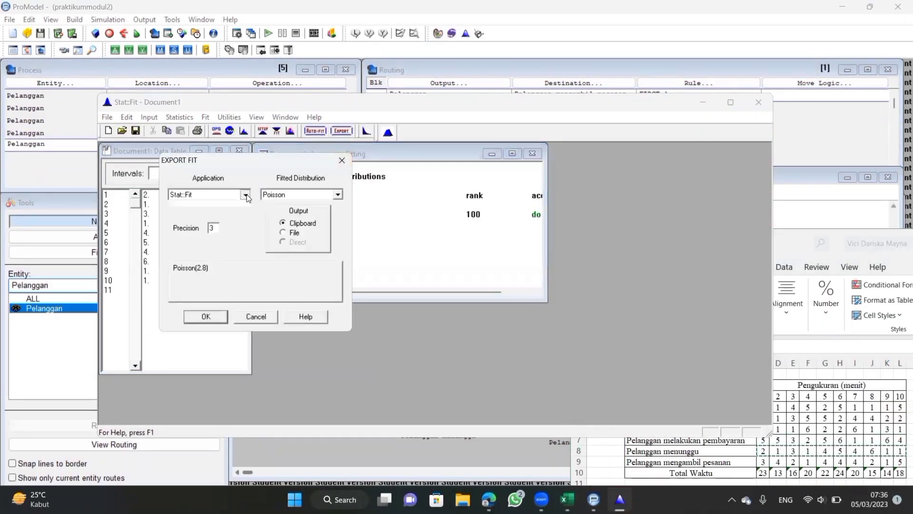
key("Return")
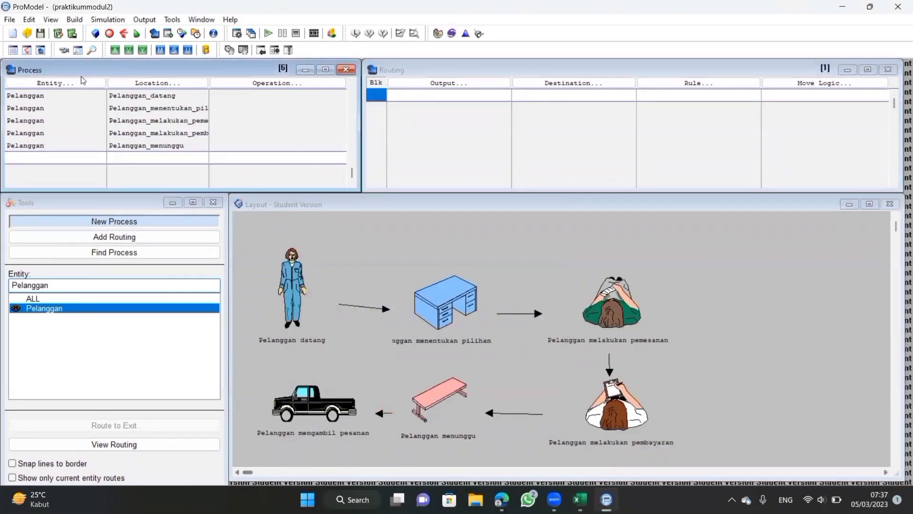
Step: Add a Pelanggan process at Pelanggan_mengambil_pesanan routed to EXIT, with the exported Poisson fit as move logic MOVE FOR P(3.)
left_click(143, 279)
left_click(547, 175)
left_click(548, 230)
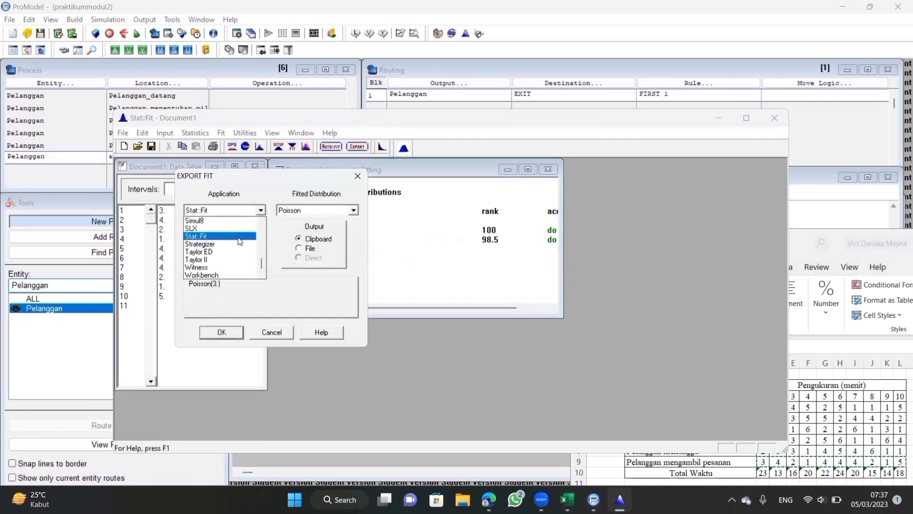
left_click(239, 237)
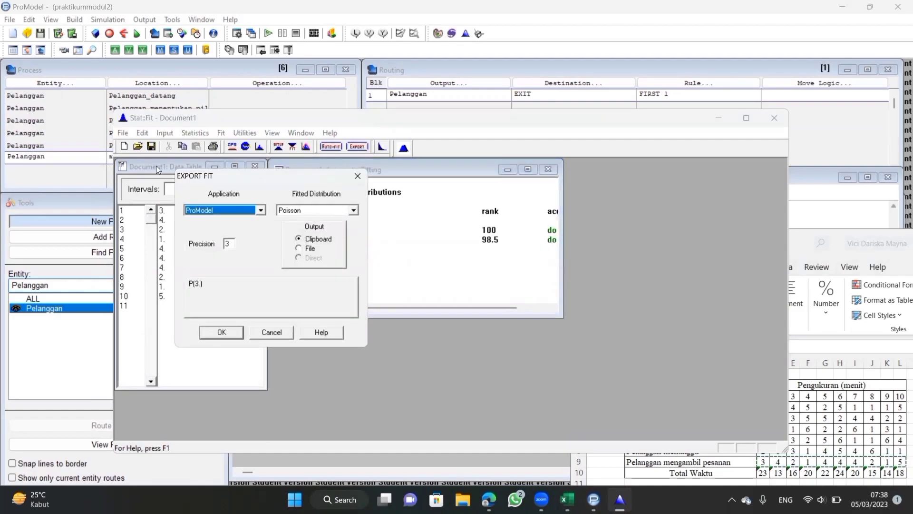
key("Return")
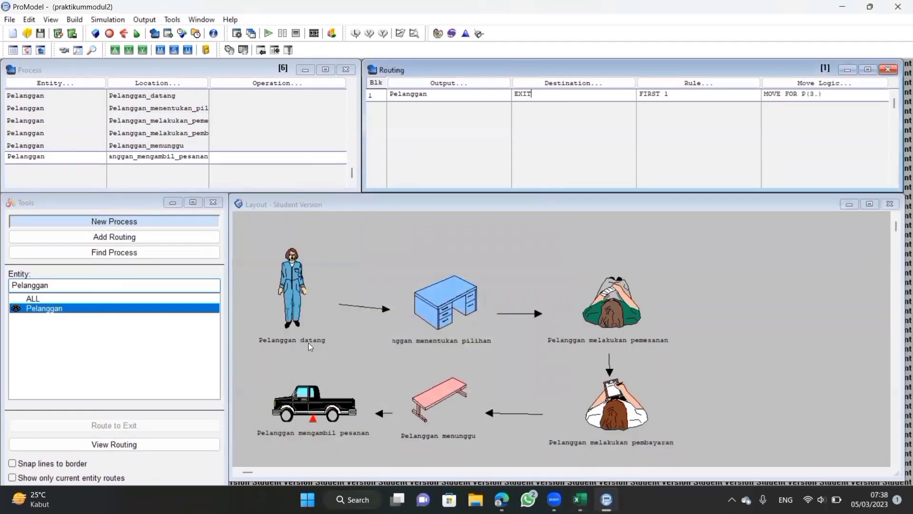
Step: Configure the simulation options with a run time of 8 hours and 10 replications
left_click(107, 20)
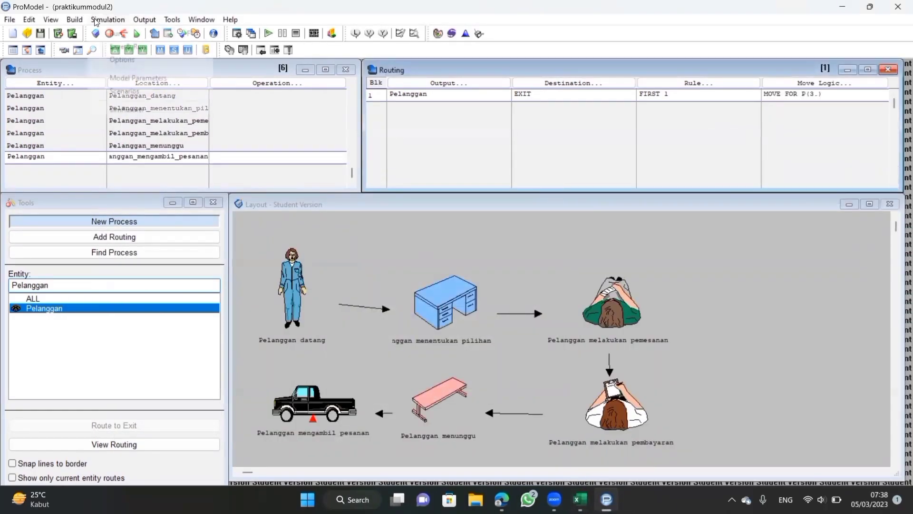
left_click(124, 59)
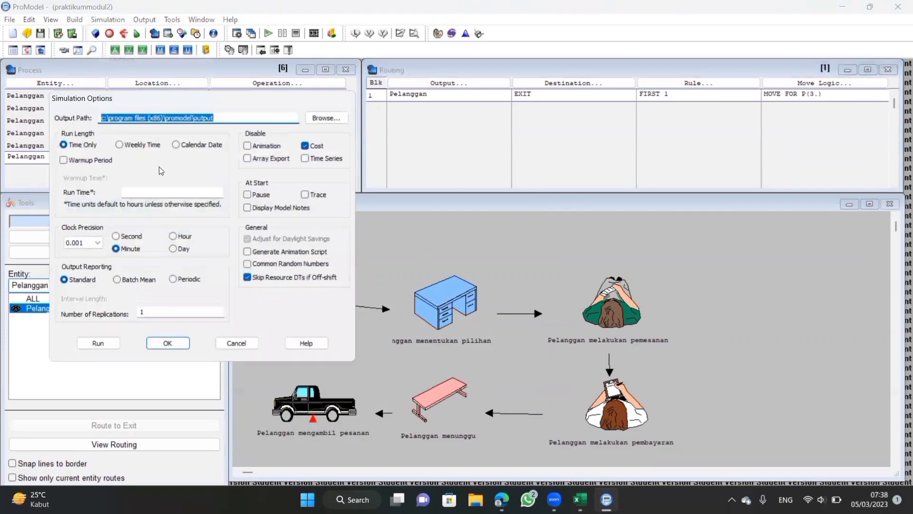
left_click(143, 192)
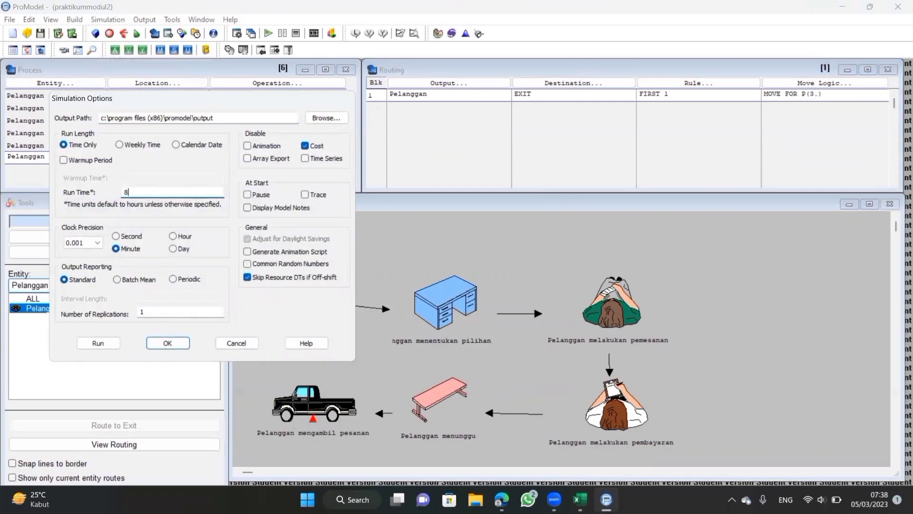
left_click(162, 312)
type("0")
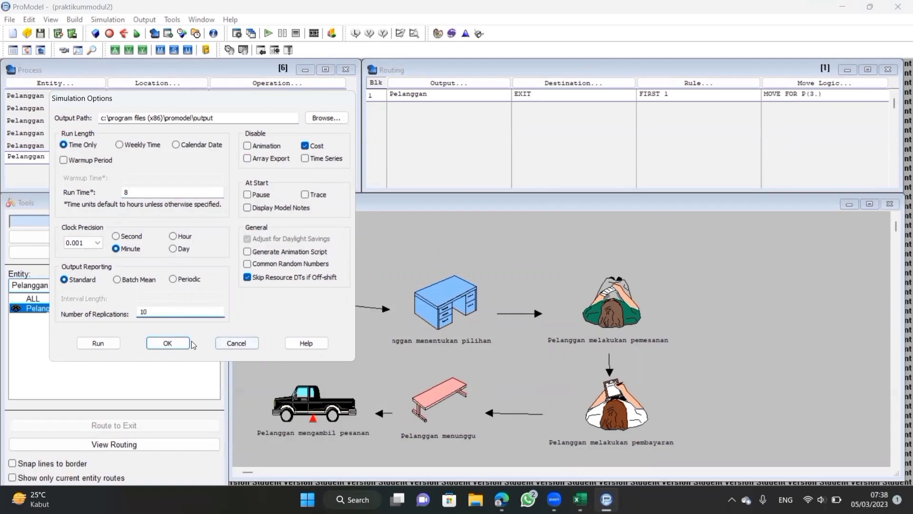
left_click(167, 343)
Step: Start the simulation run and save the model as praktikummodul2.mod
left_click(108, 20)
left_click(117, 33)
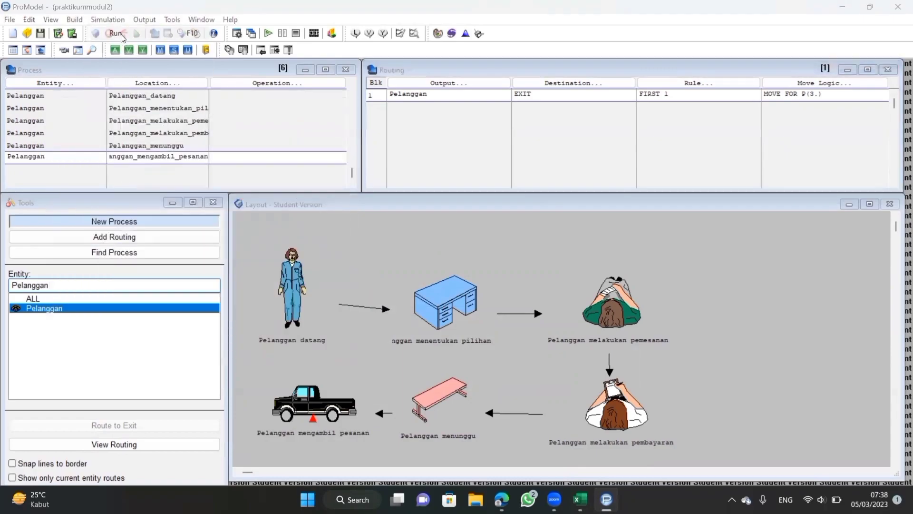
left_click(510, 292)
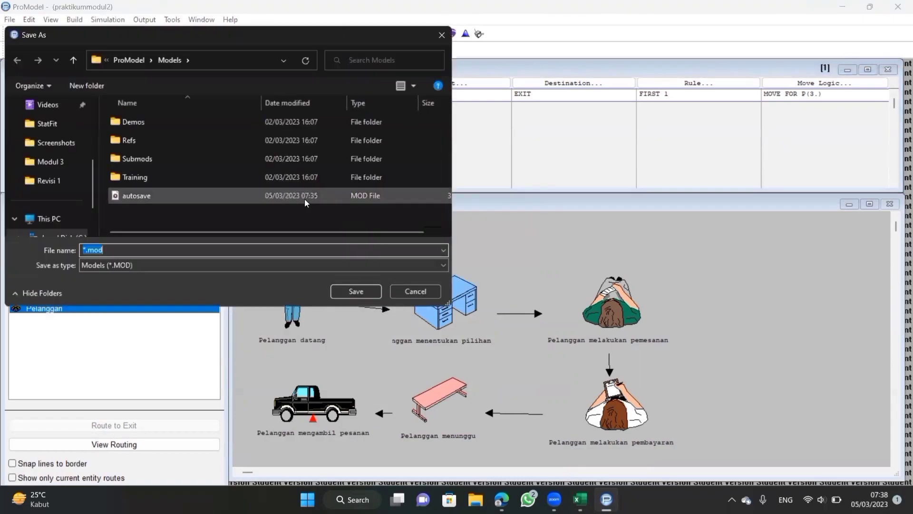
type("praktikummod")
left_click(344, 292)
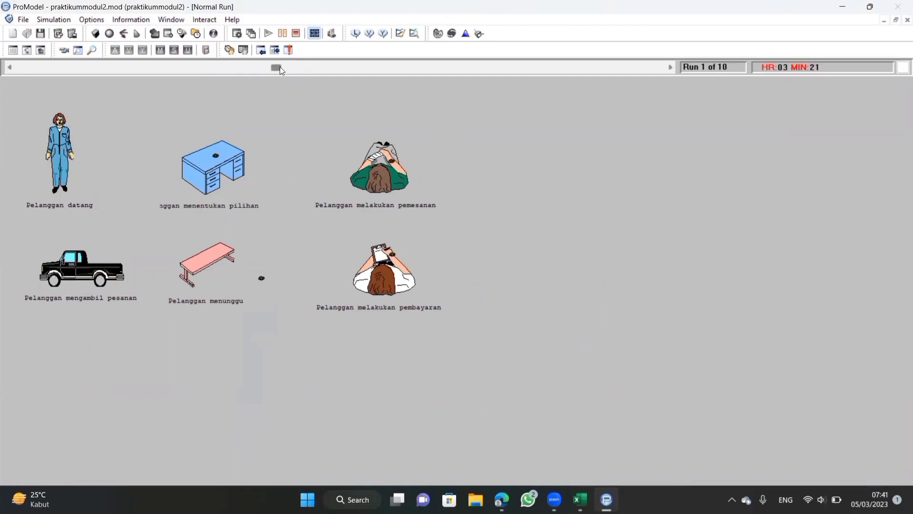
Step: Raise the animation speed to its maximum to finish all replications, and choose to see the simulation results
left_click_drag(280, 67, 339, 68)
left_click_drag(547, 70, 664, 64)
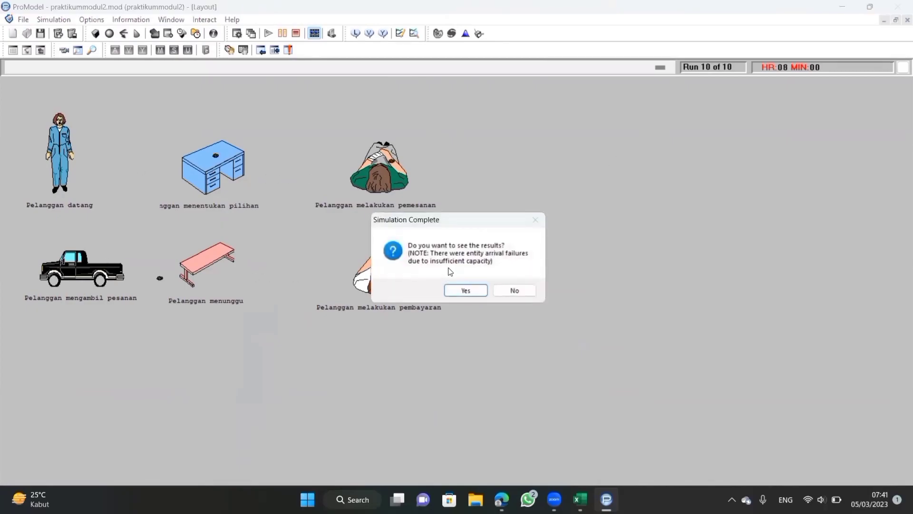
left_click(461, 290)
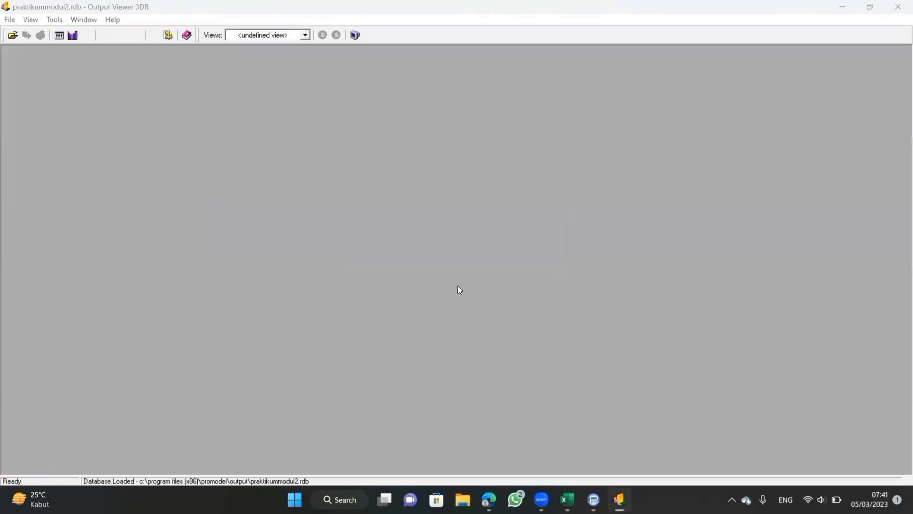
Step: Create the Normal Run general report for all replications and show its Entity Activity results
left_click(531, 271)
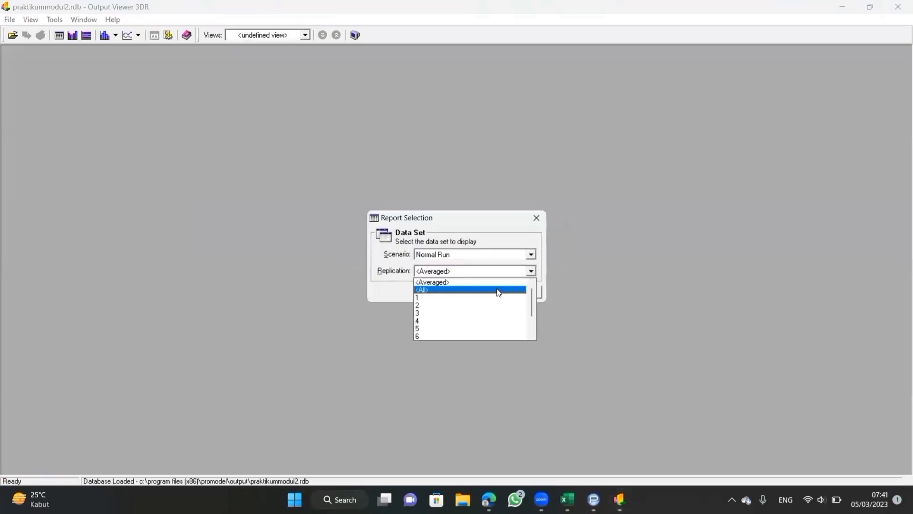
left_click(497, 291)
left_click(483, 291)
left_click(242, 72)
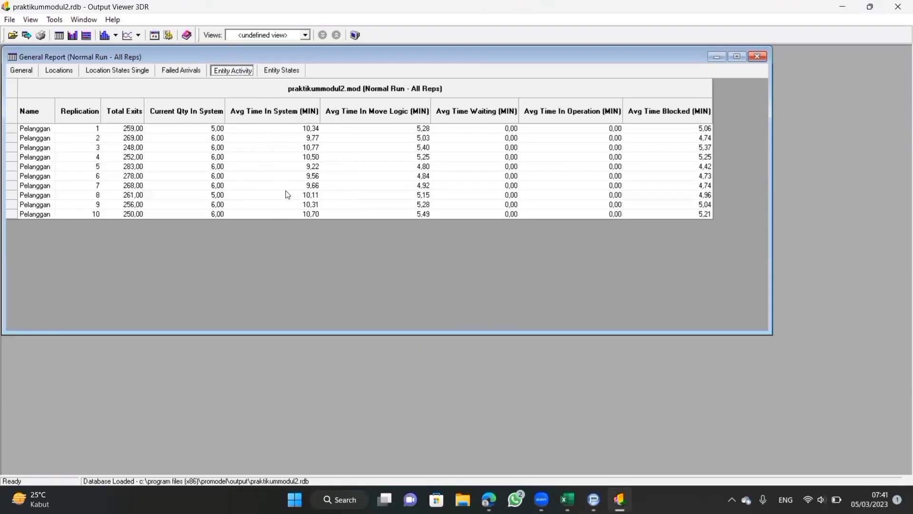
Step: Switch to the Excel workbook and select the ten Total Waktu values to compare with the simulated average times in system
left_click(567, 500)
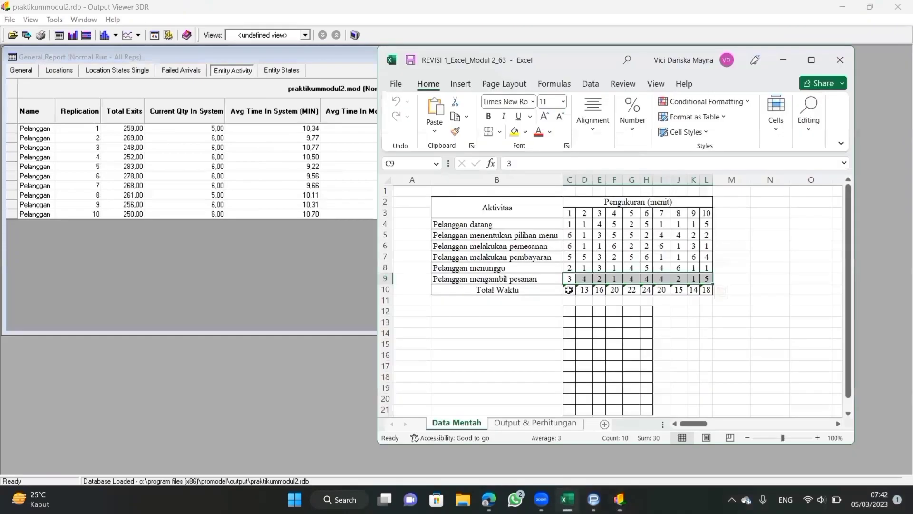
left_click_drag(569, 290, 707, 290)
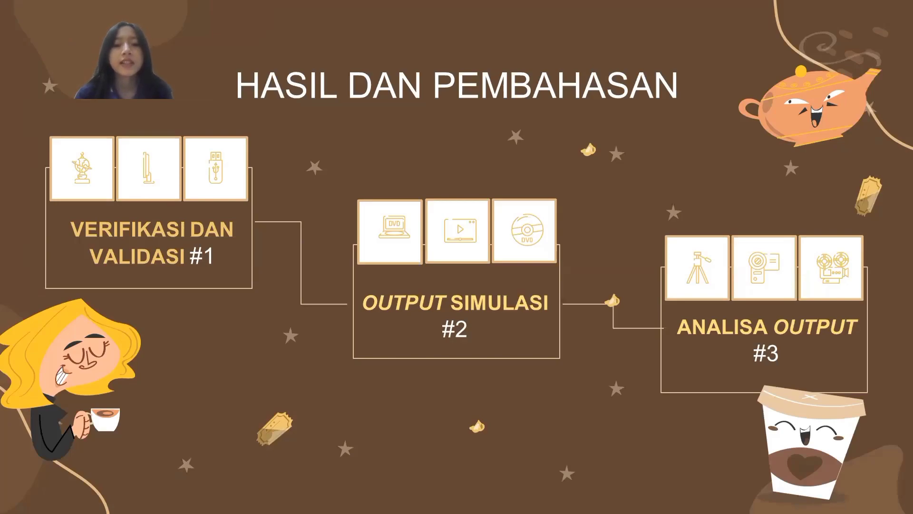
key("Right")
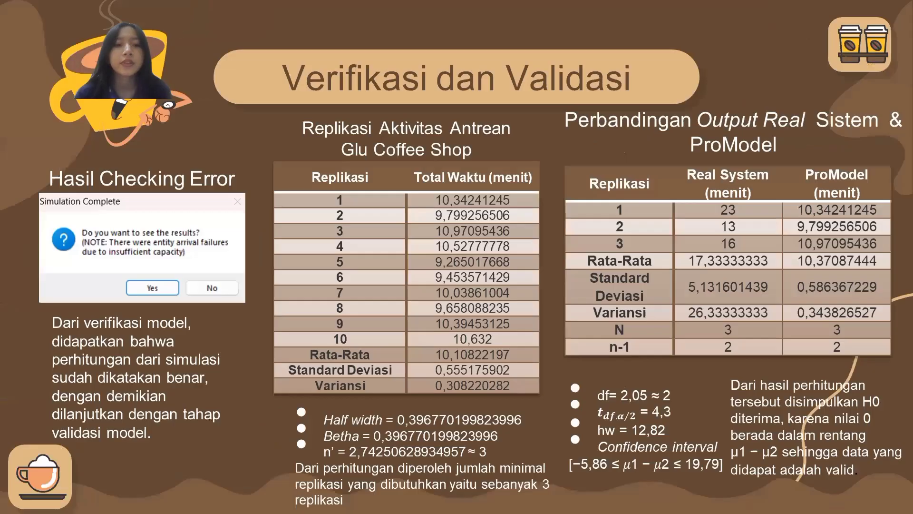